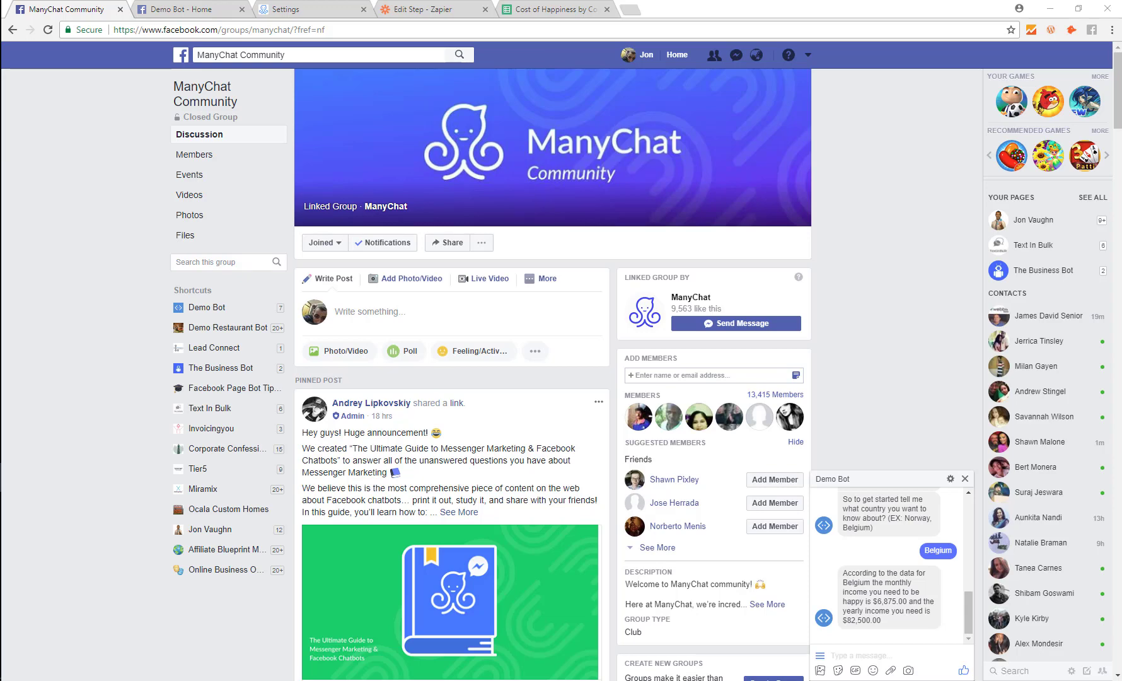
Visit the Demo Bot Facebook page, then switch to its ManyChat Bot Settings billing page
click(232, 307)
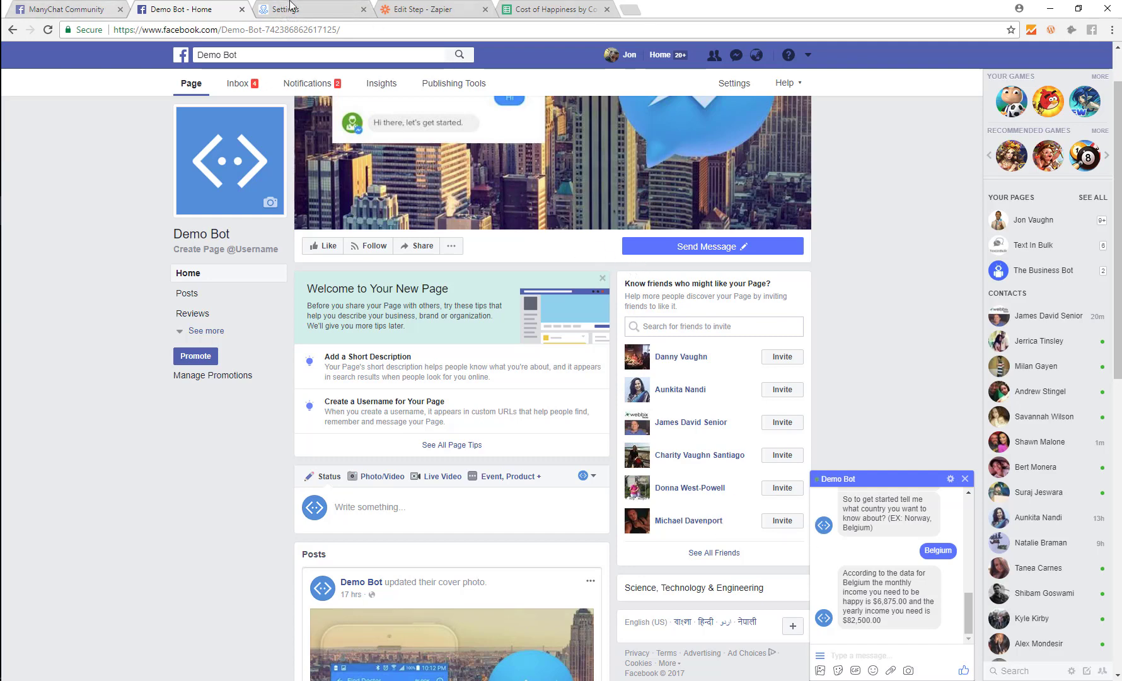
click(287, 9)
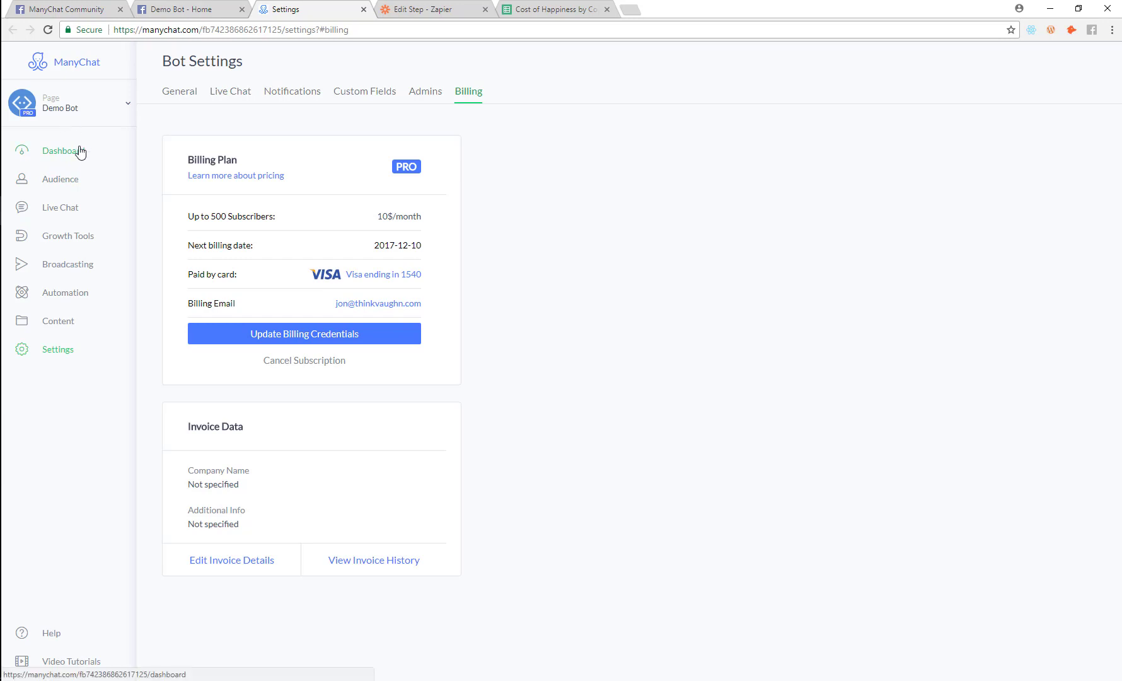
Go to Automation > Keywords and open the 'spreadsheet lookup' rule's reply flow
click(63, 296)
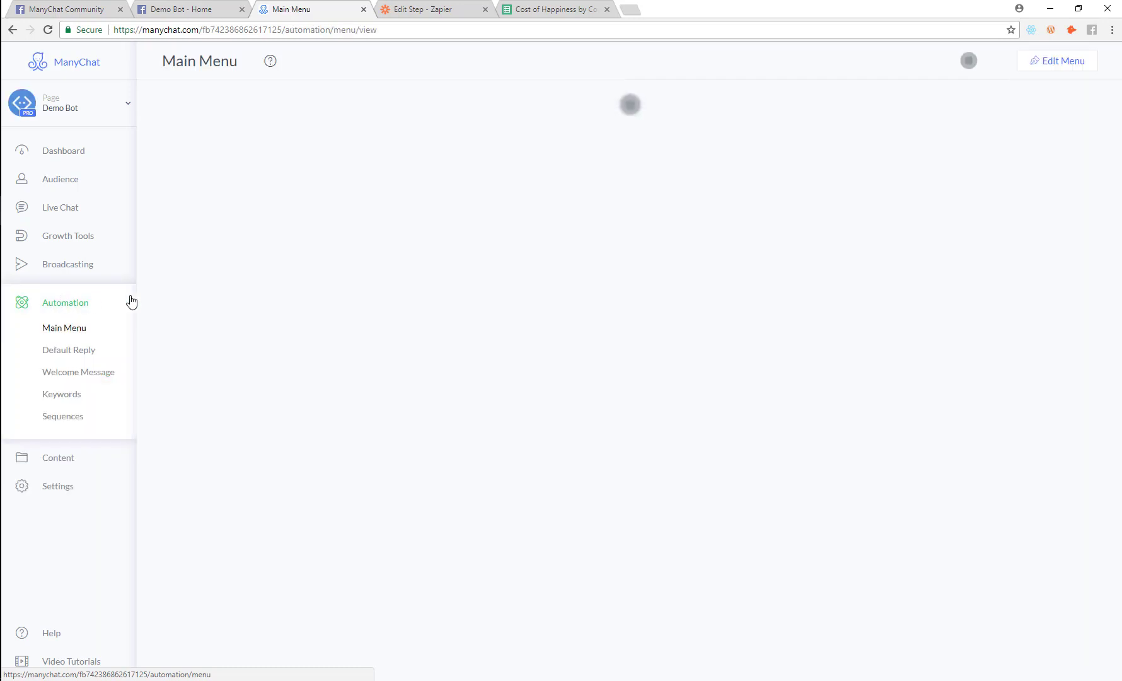
click(61, 394)
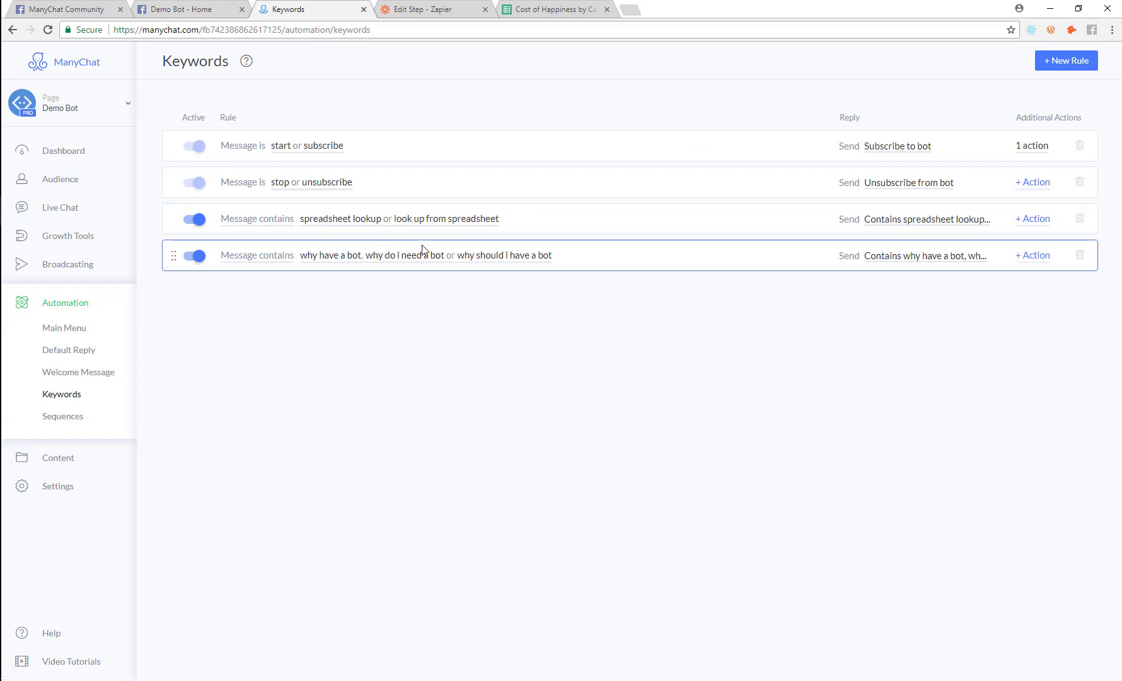
click(894, 221)
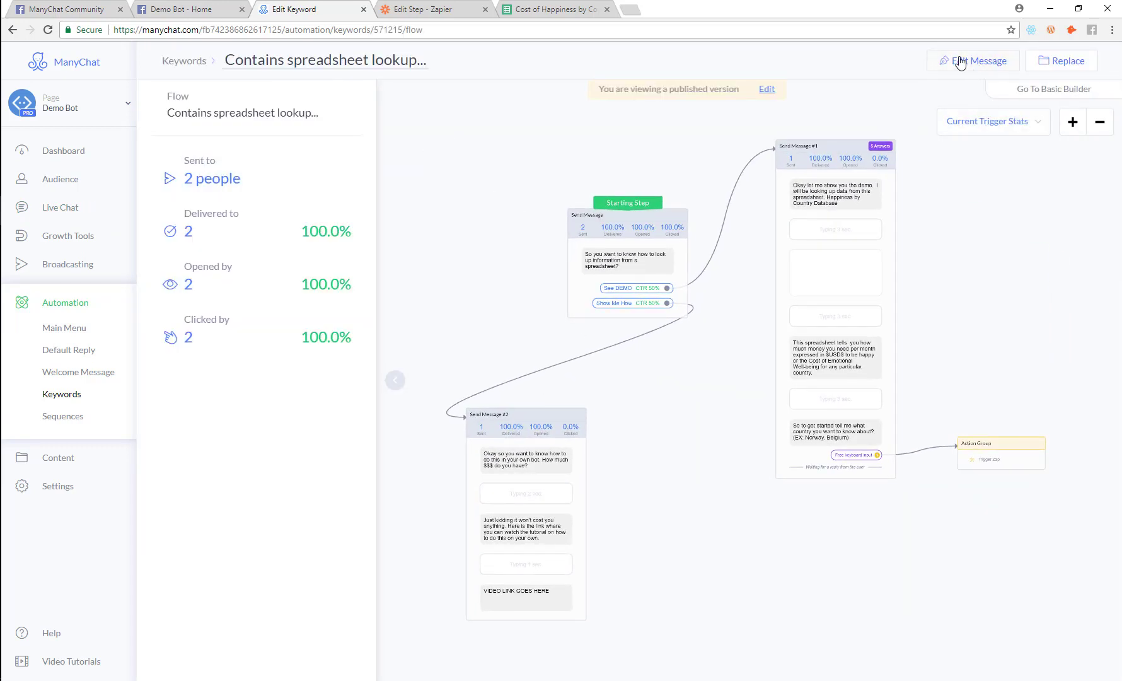
Put the spreadsheet lookup flow in edit mode, preview it, and view it in Demo Bot's Messenger chat
click(965, 65)
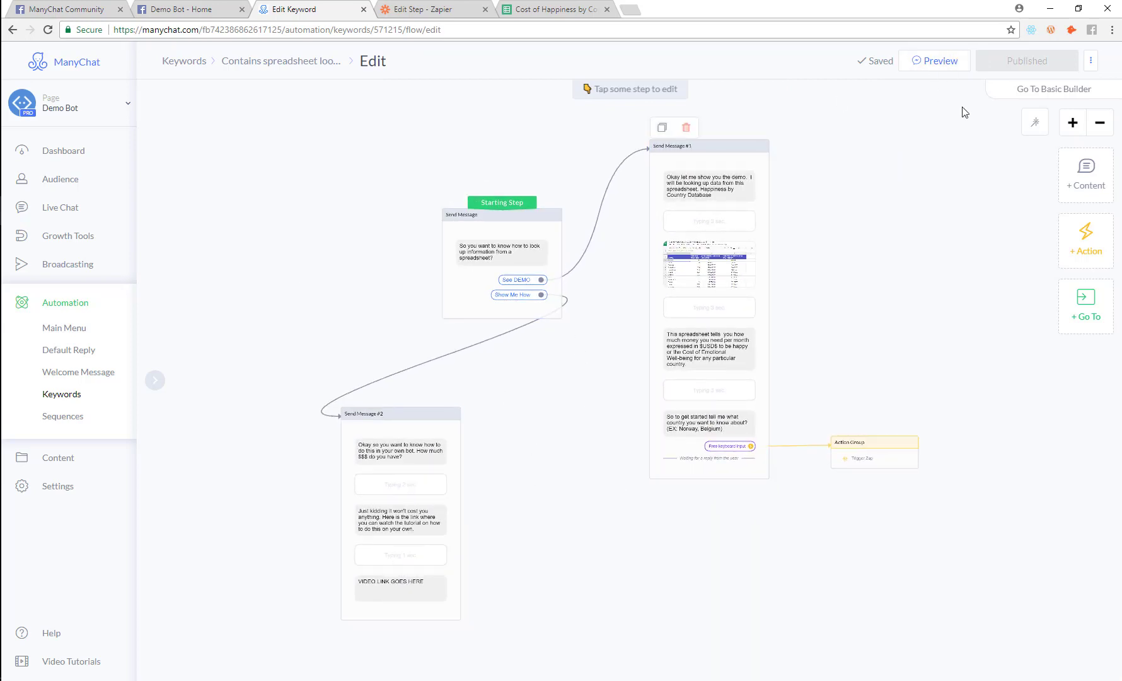
click(940, 61)
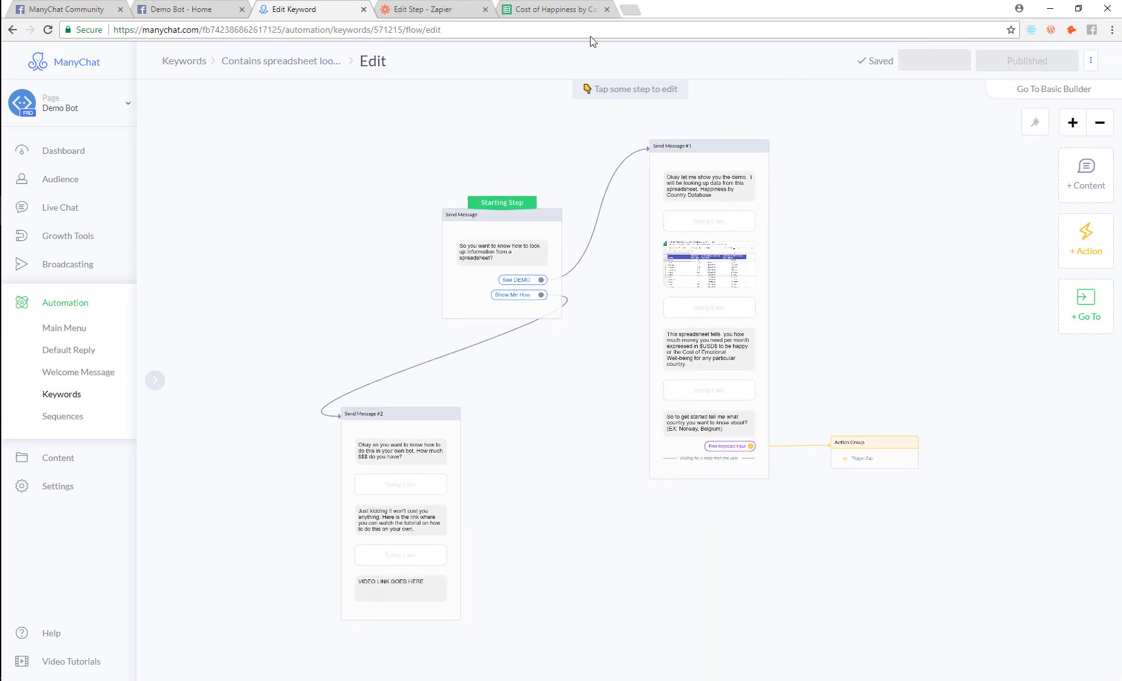
click(183, 8)
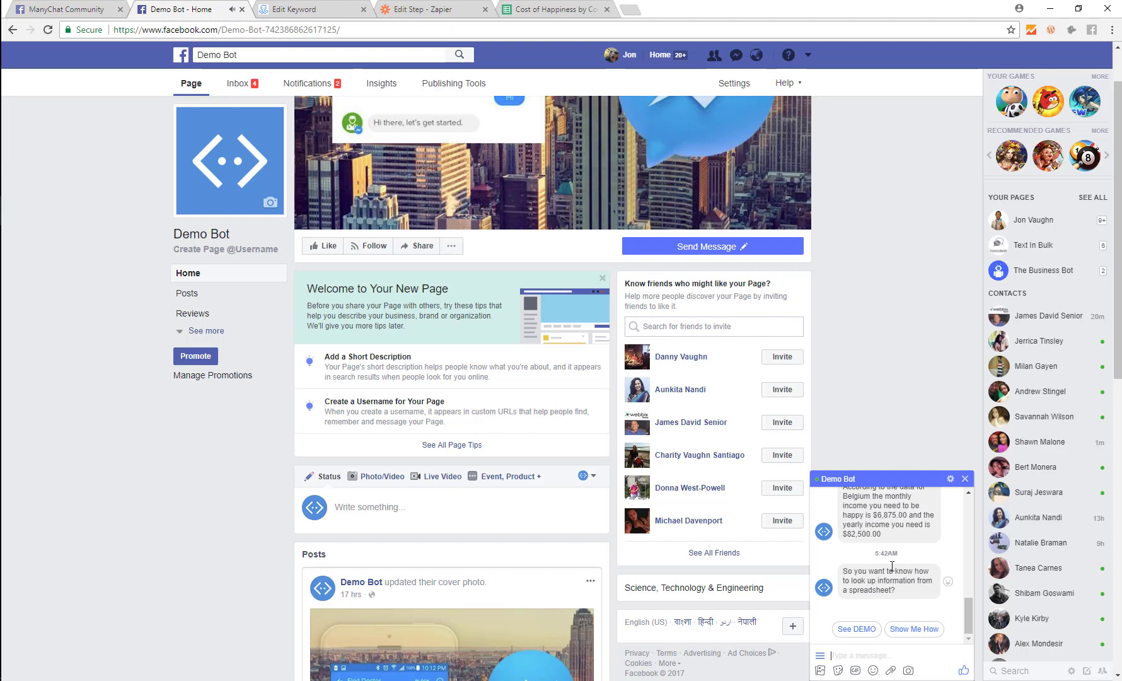
Answer Show Me How in the Demo Bot chat to get the tutorial reply, then return to ManyChat
drag(897, 590, 871, 576)
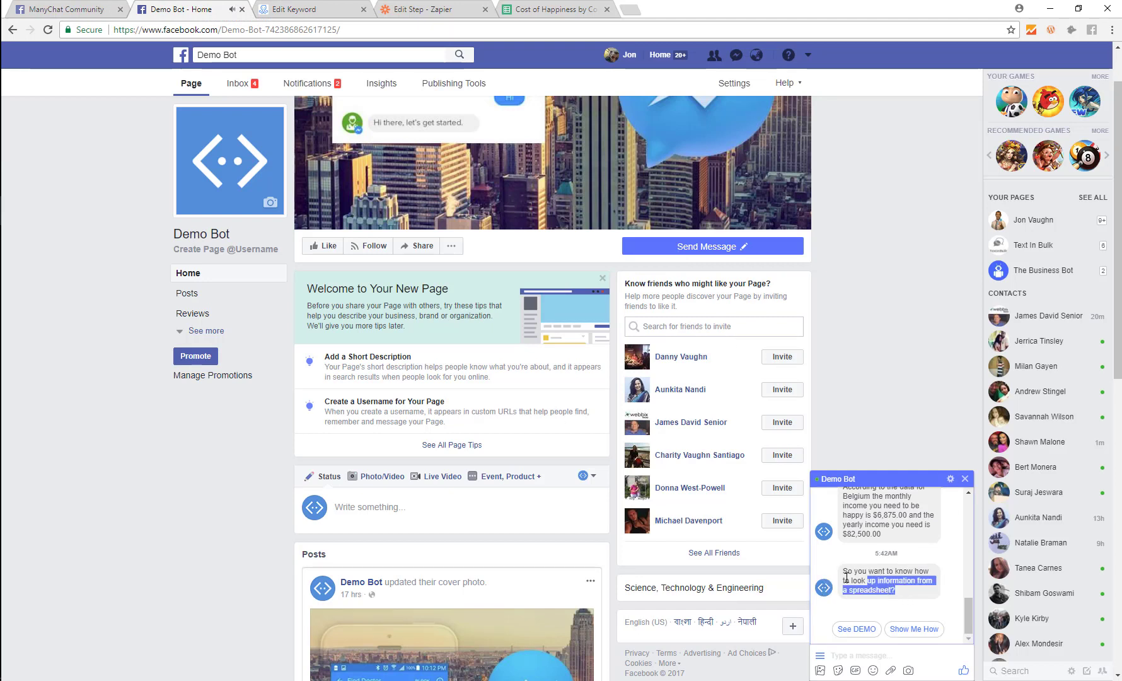
click(863, 575)
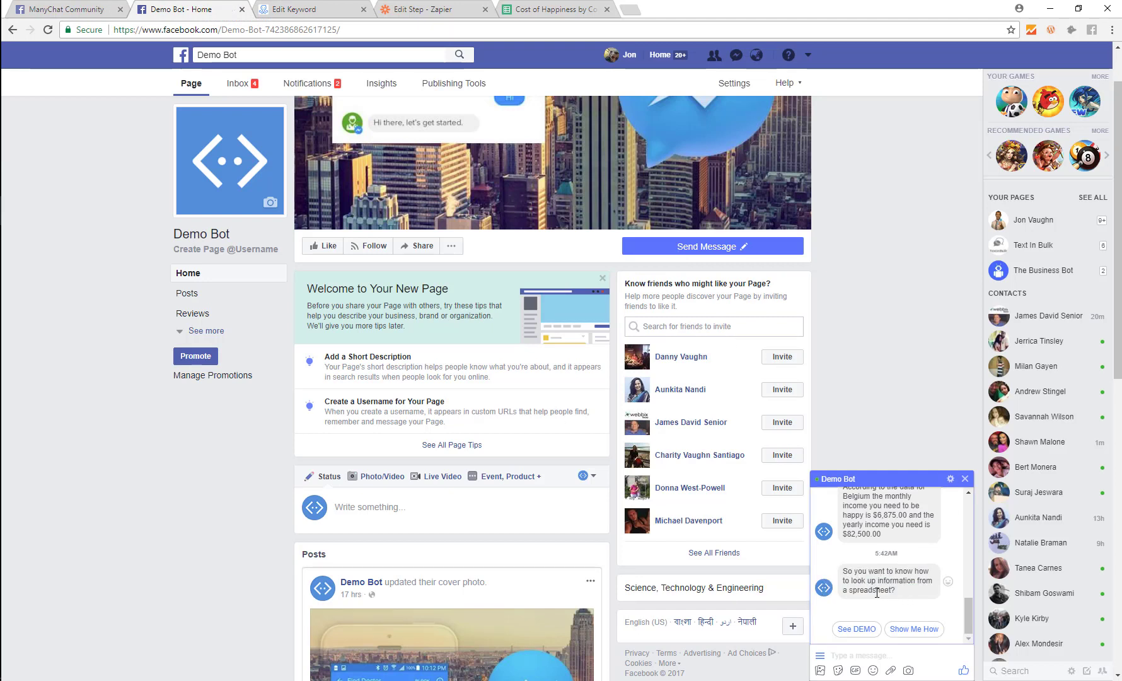
click(916, 630)
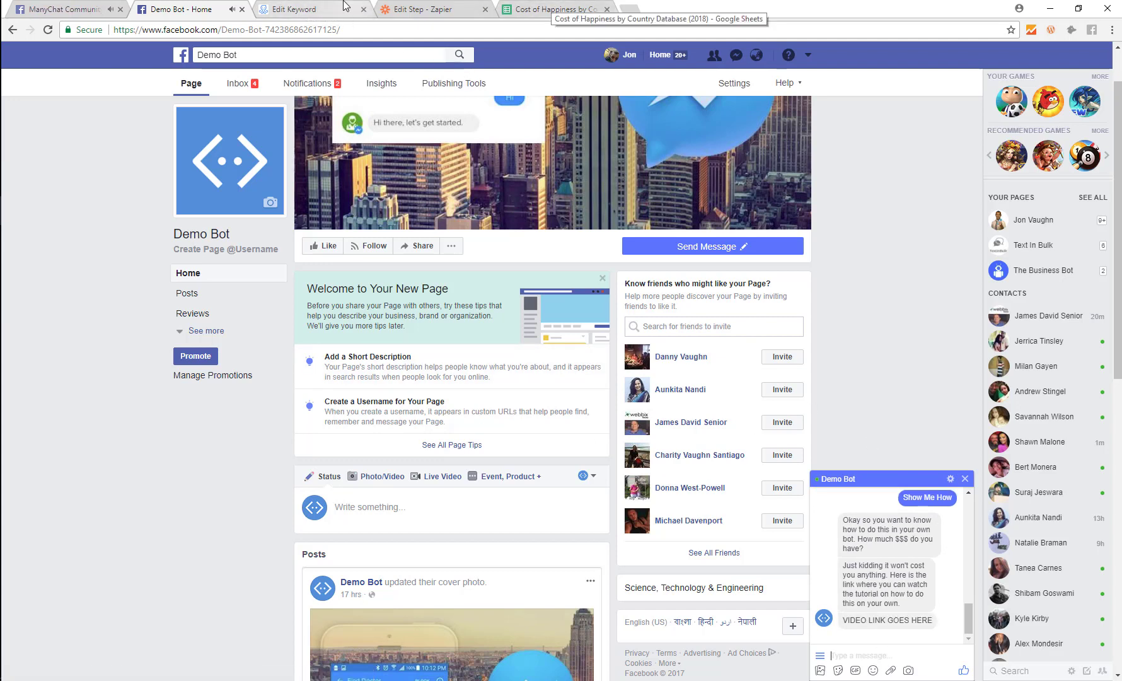
click(313, 7)
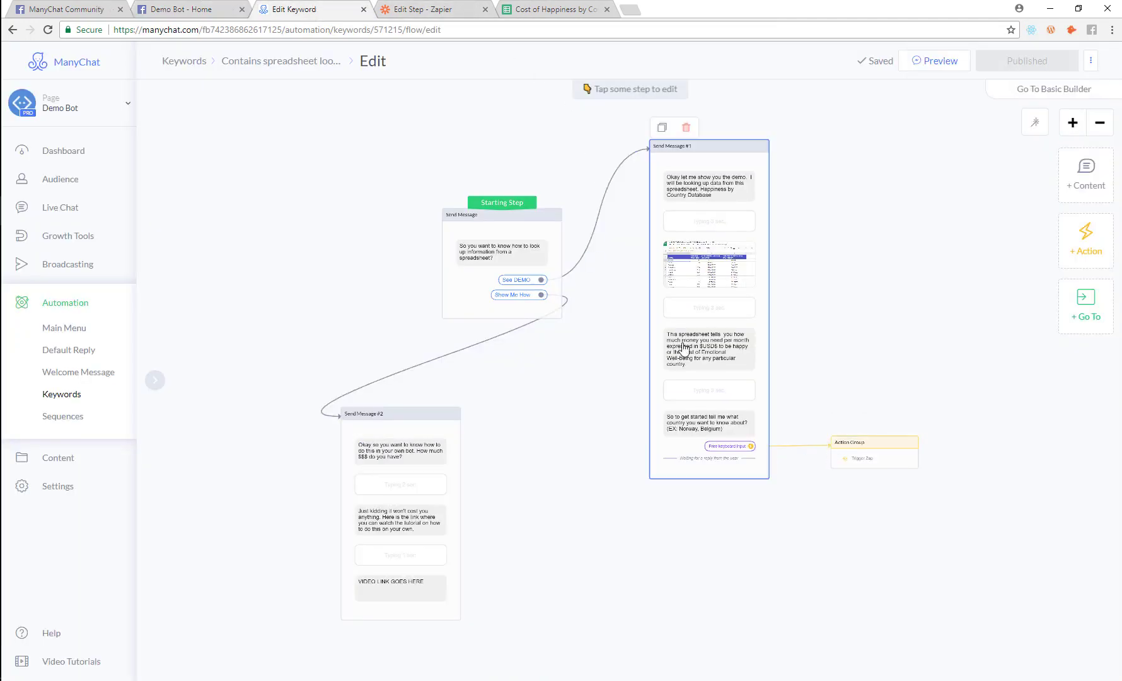
scroll(489, 277, up, 5)
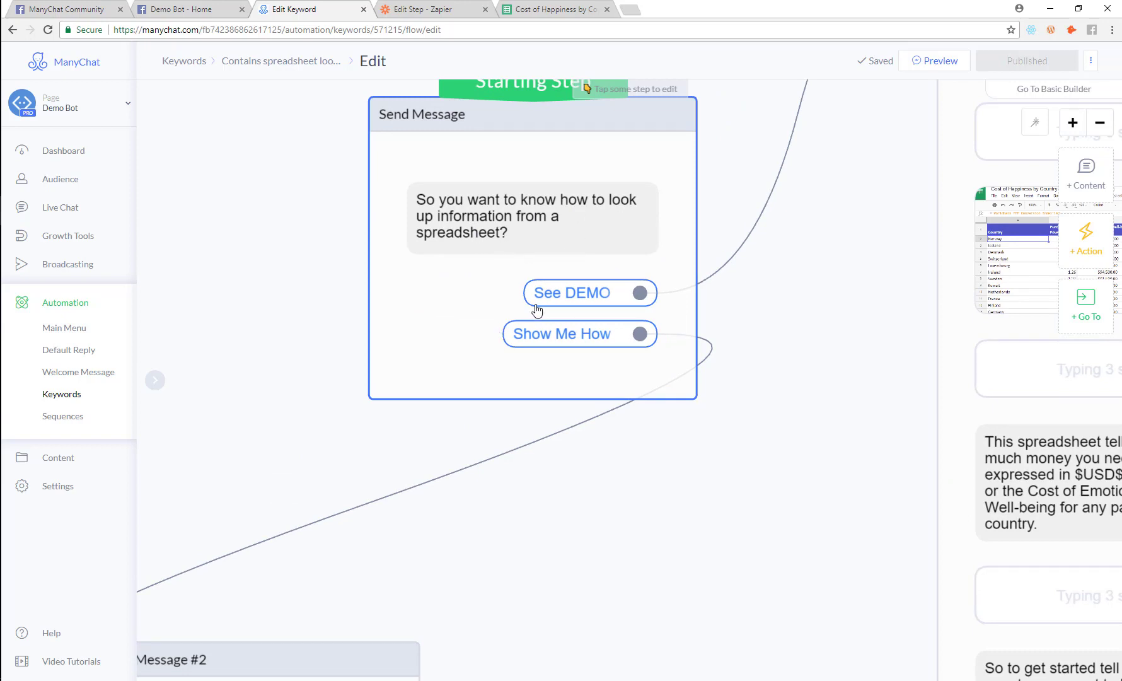
scroll(568, 378, down, 6)
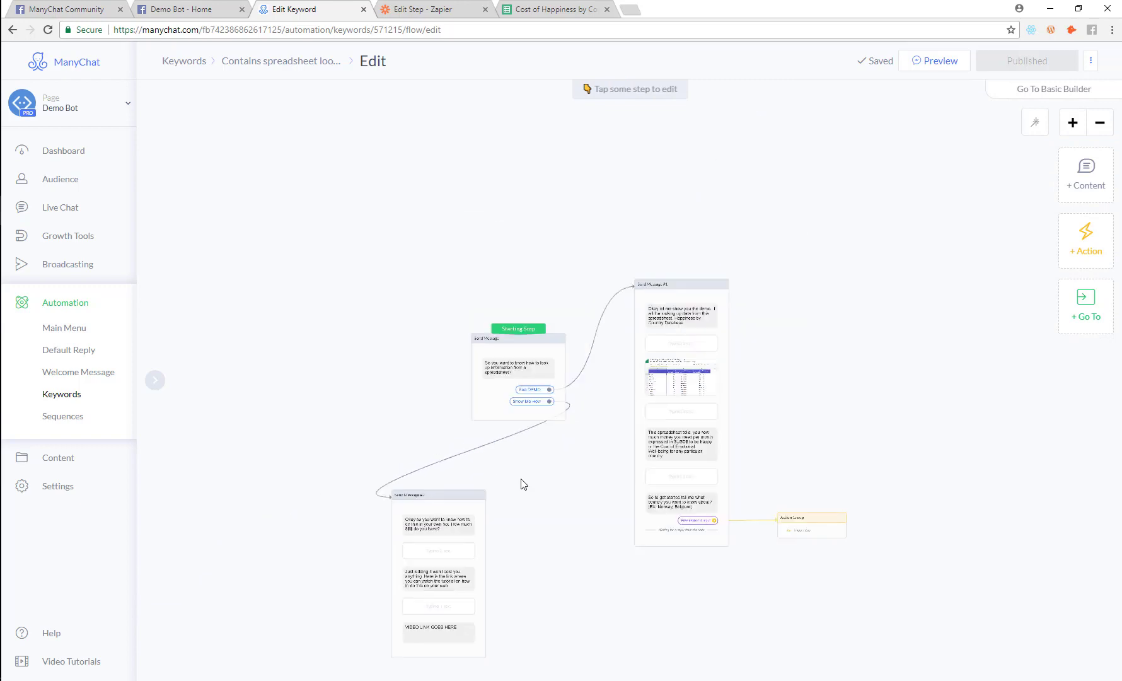
scroll(493, 419, up, 5)
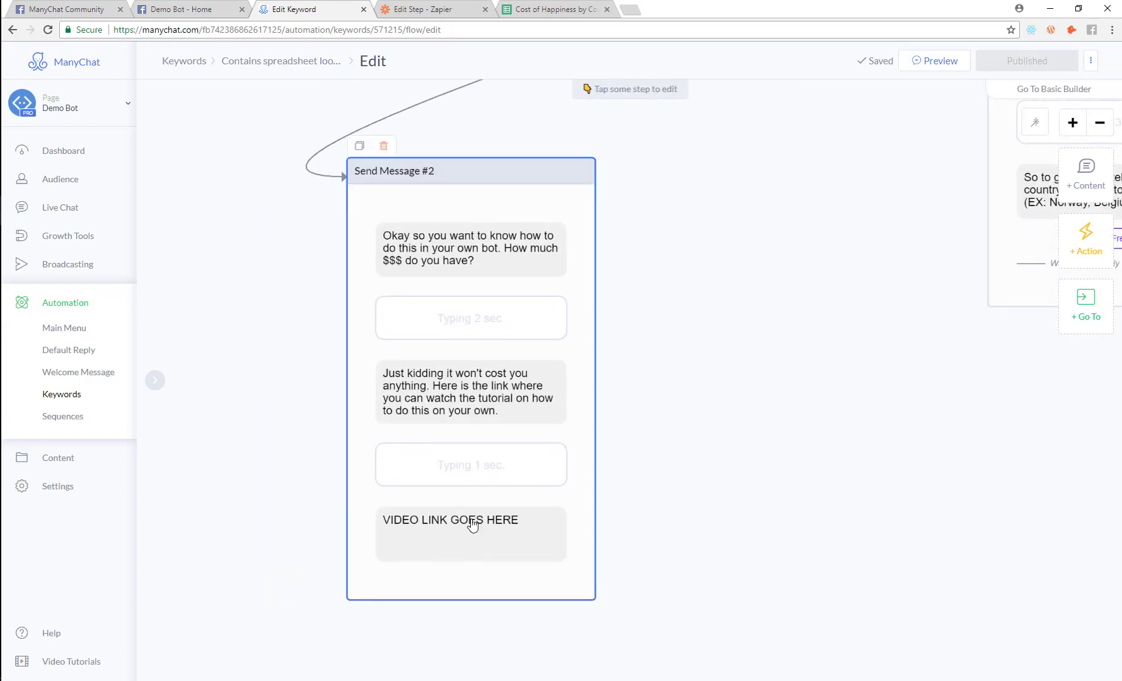
drag(803, 348, 531, 498)
scroll(589, 461, up, 3)
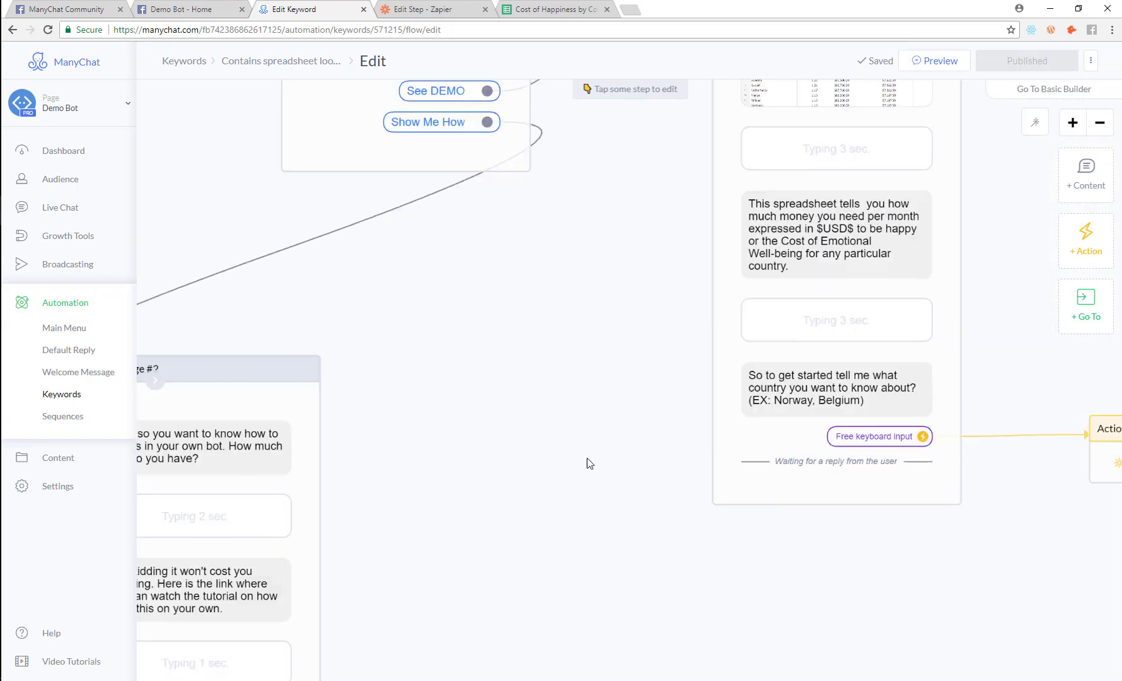
drag(606, 325, 475, 484)
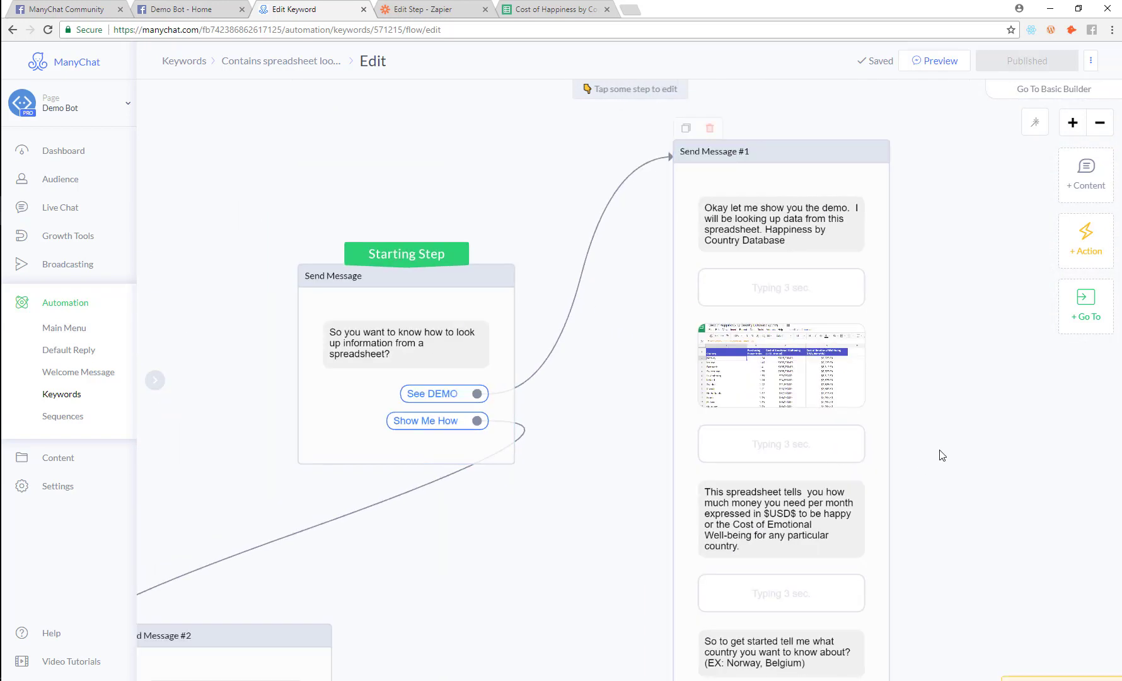
scroll(942, 454, down, 2)
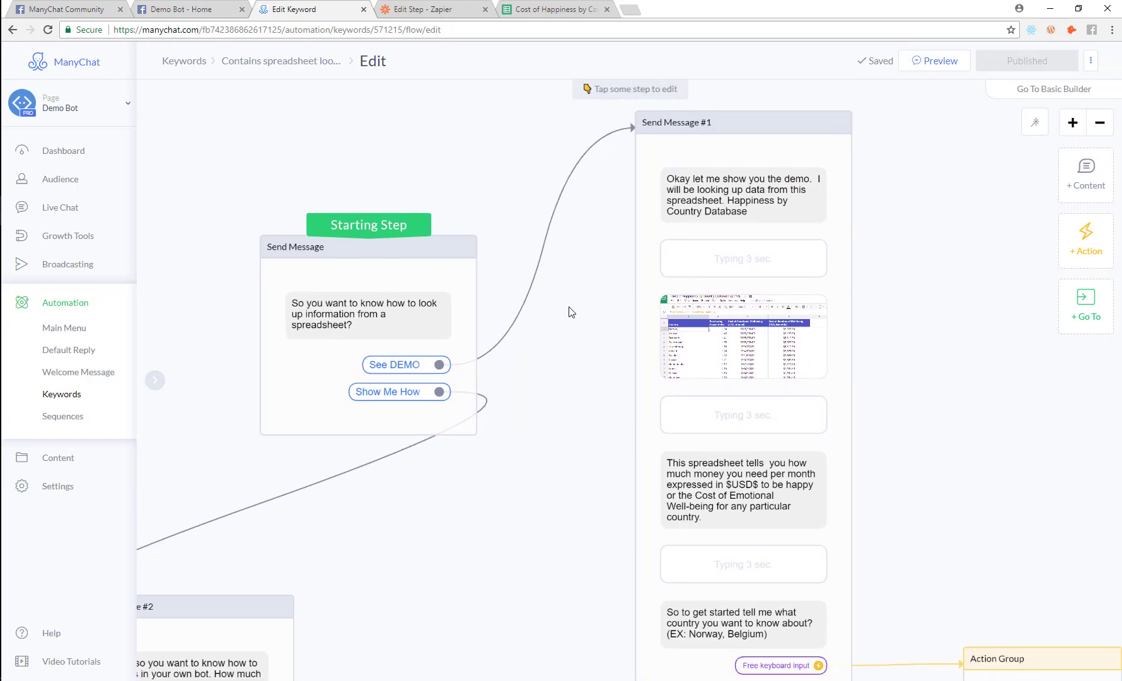
click(543, 8)
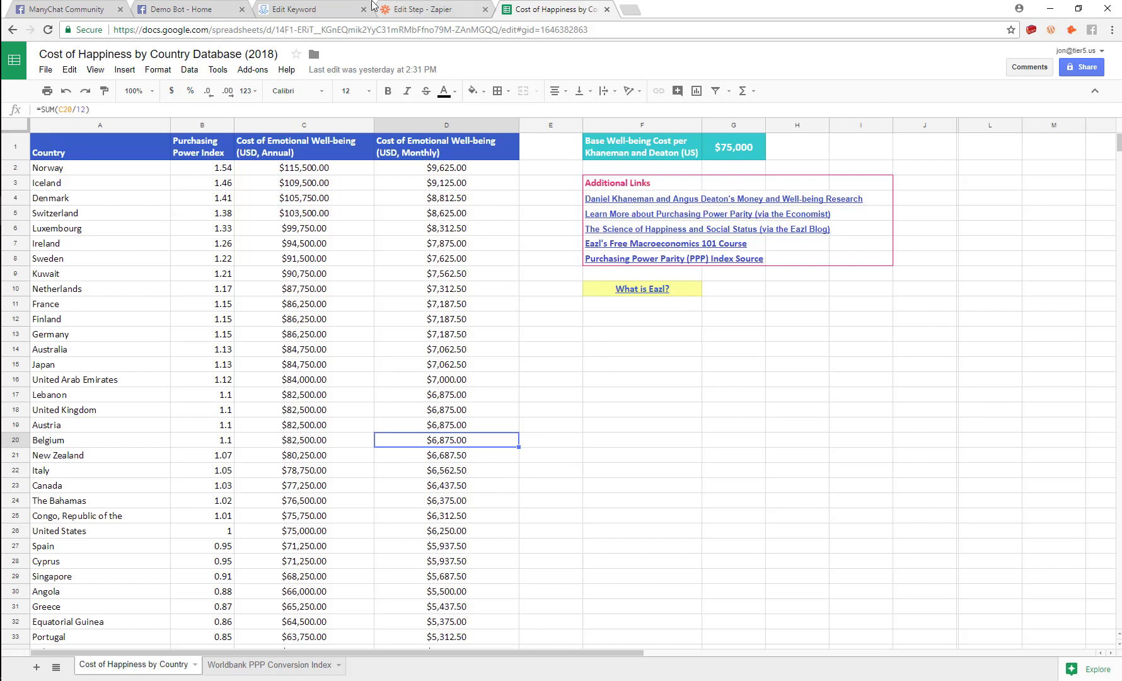
click(322, 9)
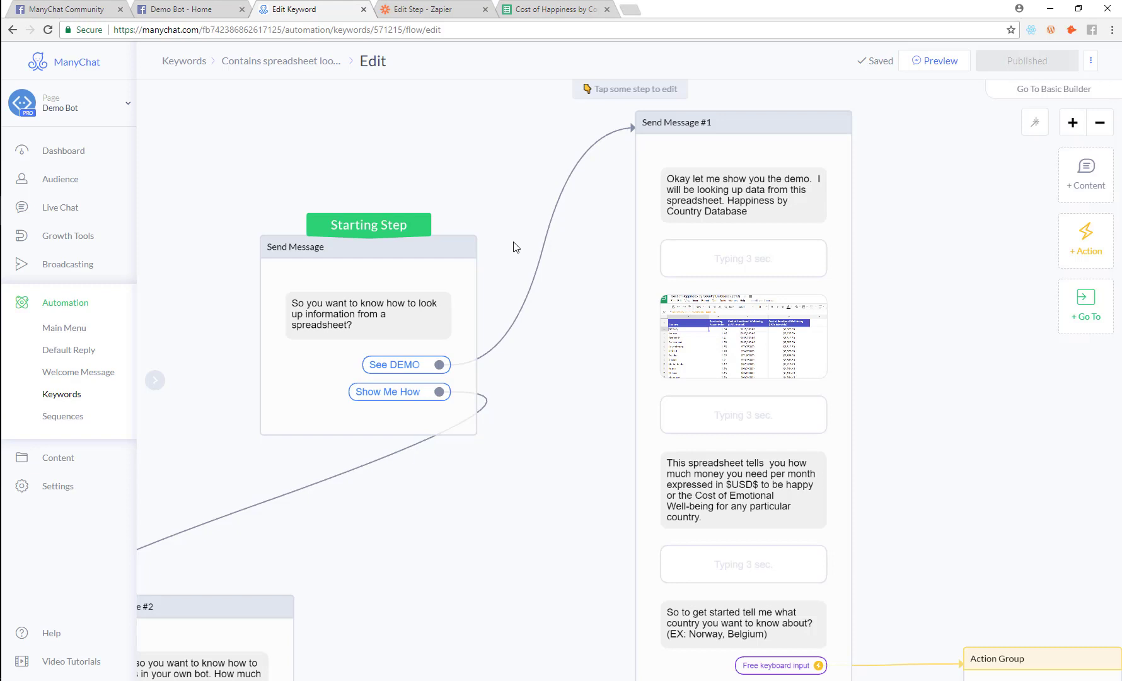
Bring Send Message #1 into view and open the country question's Free keyboard input settings
drag(910, 415, 801, 421)
click(664, 295)
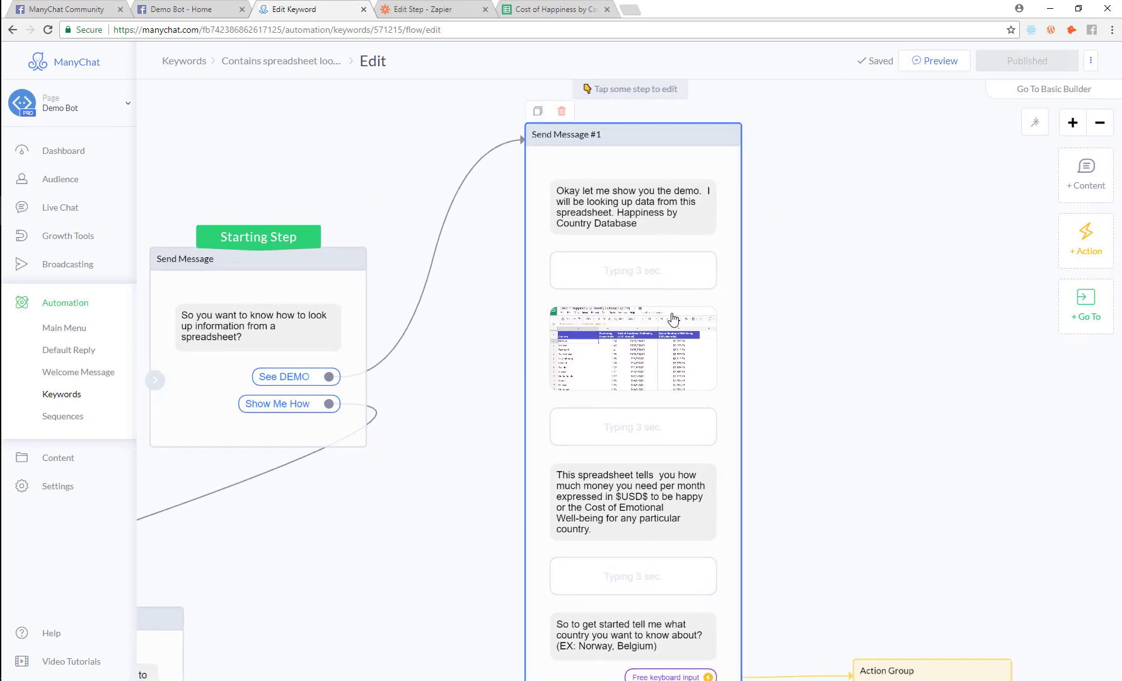
drag(813, 436, 815, 282)
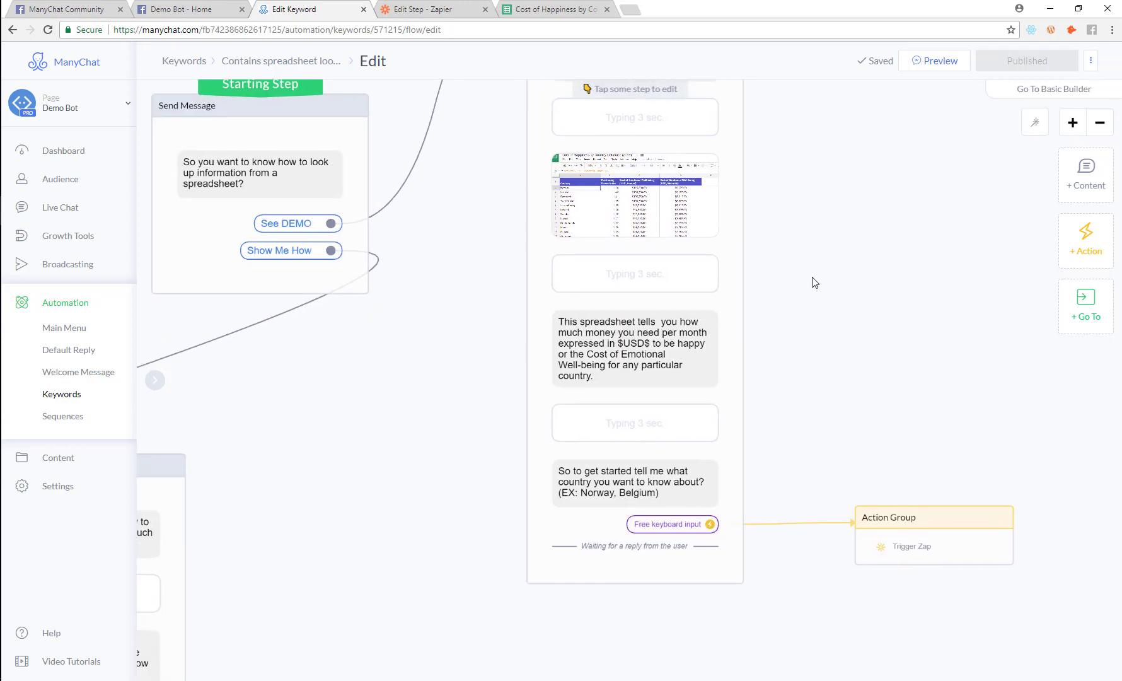
click(580, 489)
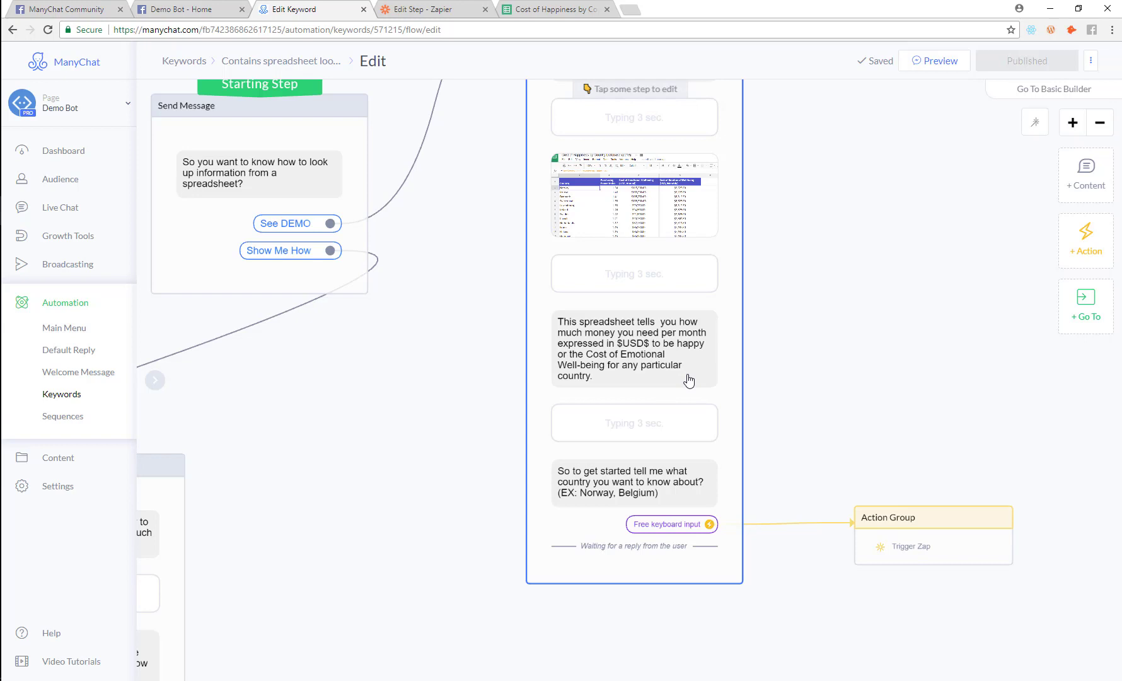
drag(813, 446, 784, 368)
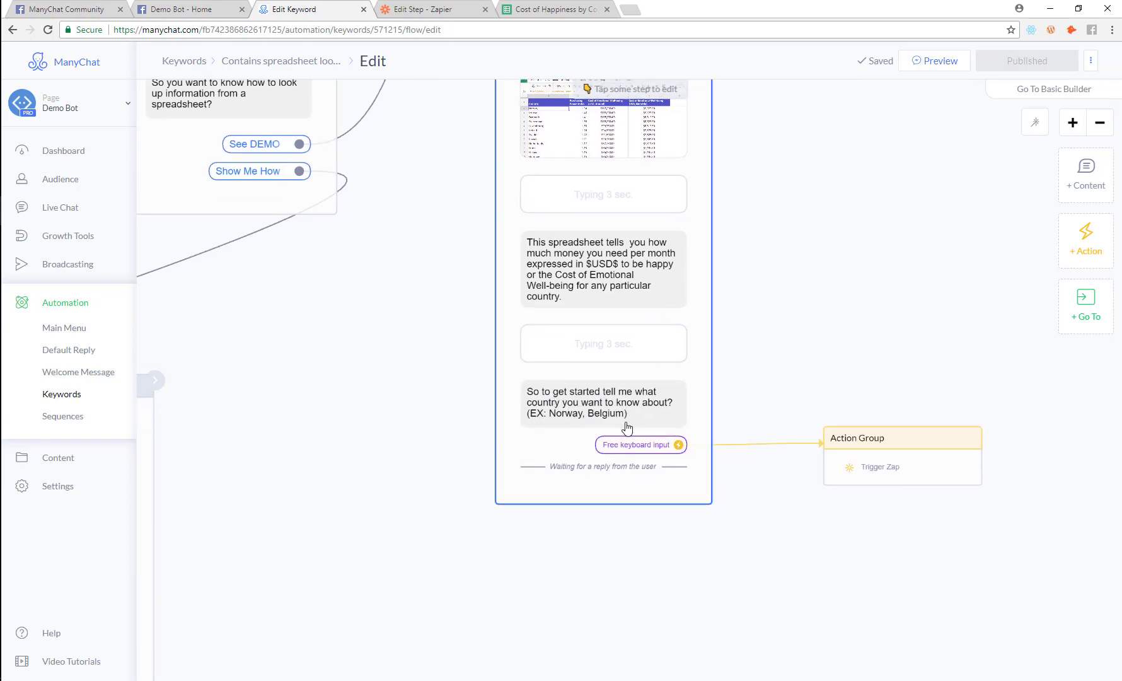
click(629, 452)
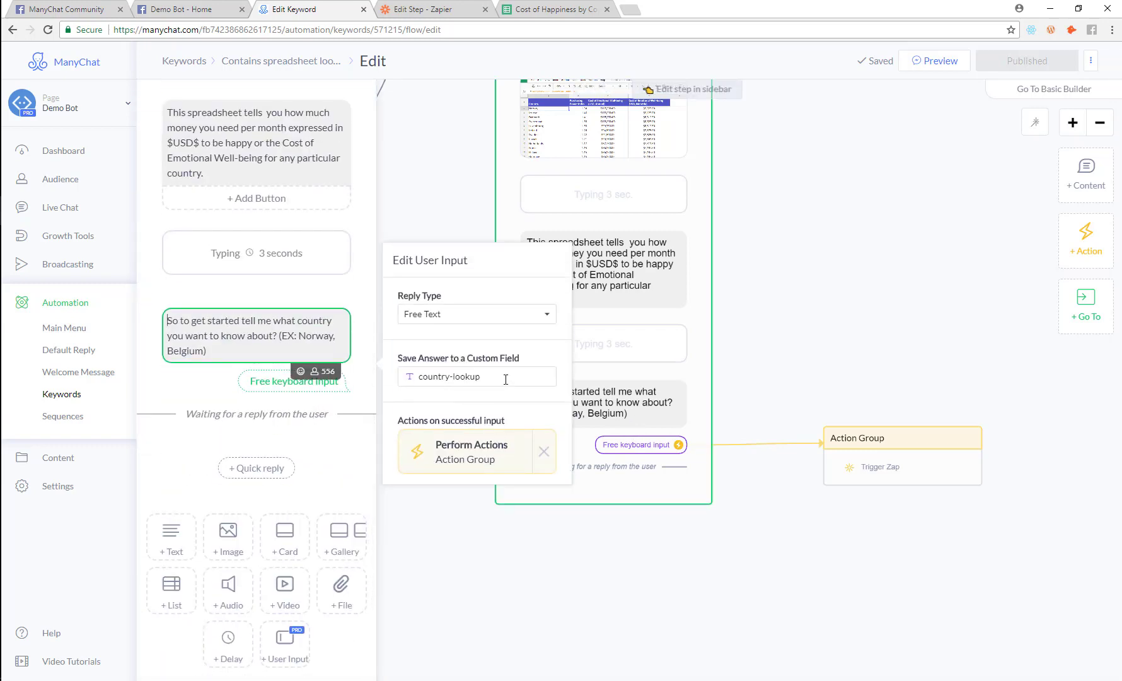
Verify the country reply saves to the country-lookup custom field, then select the Action Group node
drag(506, 379, 426, 384)
key(Return)
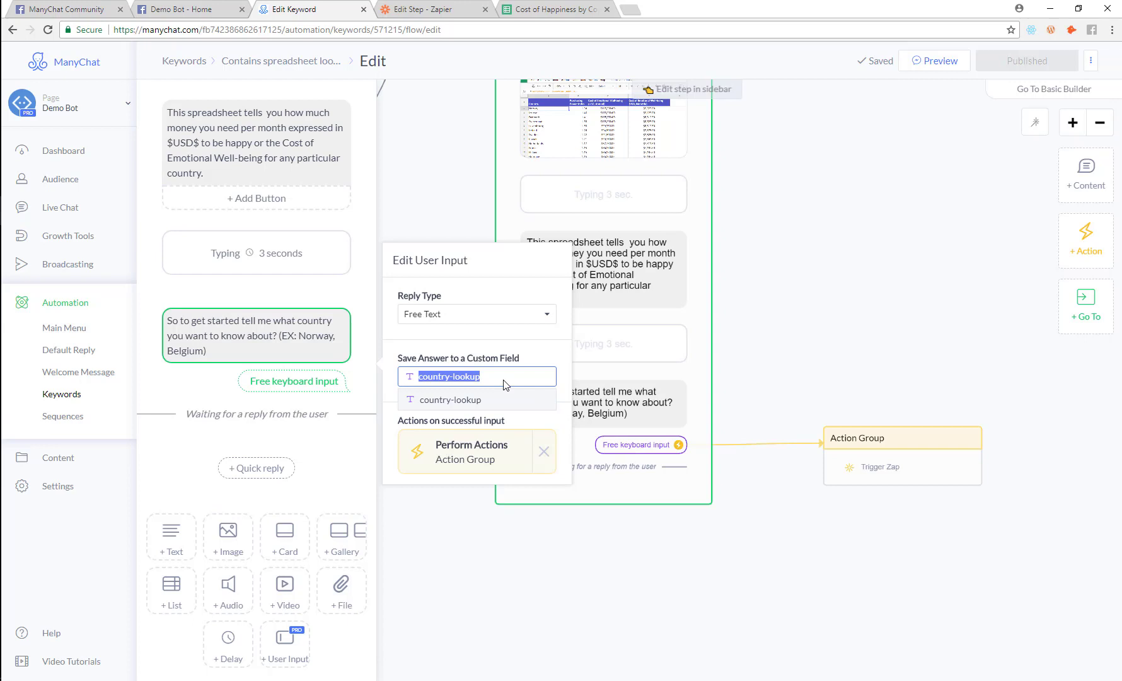
click(877, 473)
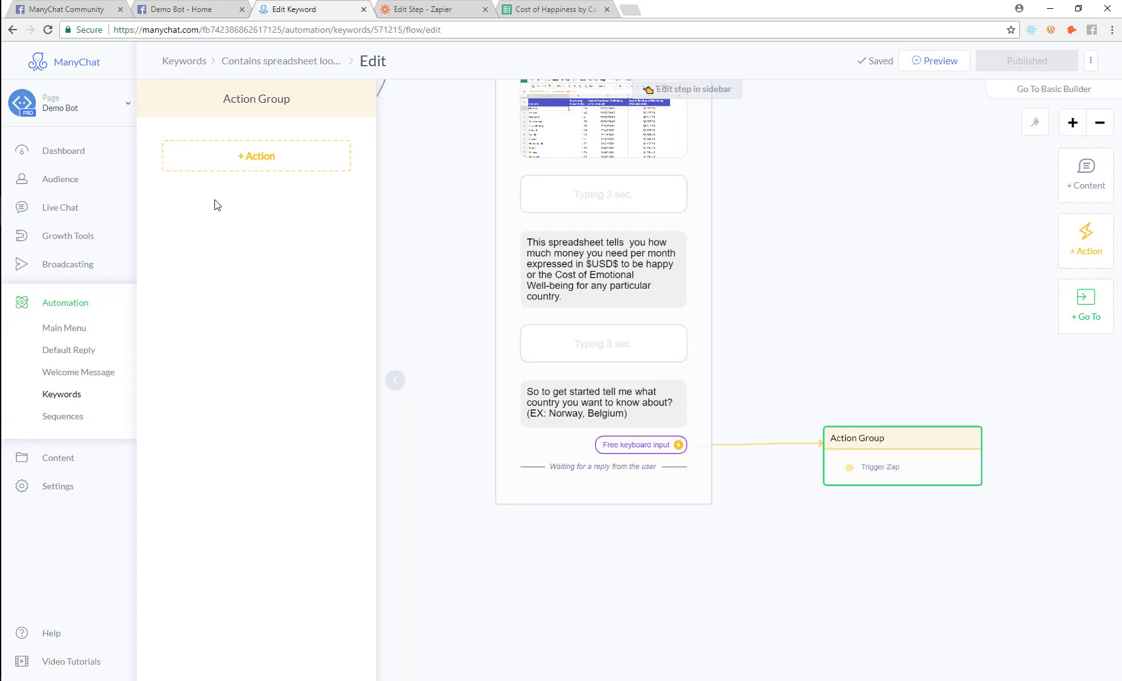
Review the Action Group's + Action list, collapse the side panel, and reopen the Action Group
click(253, 99)
click(241, 159)
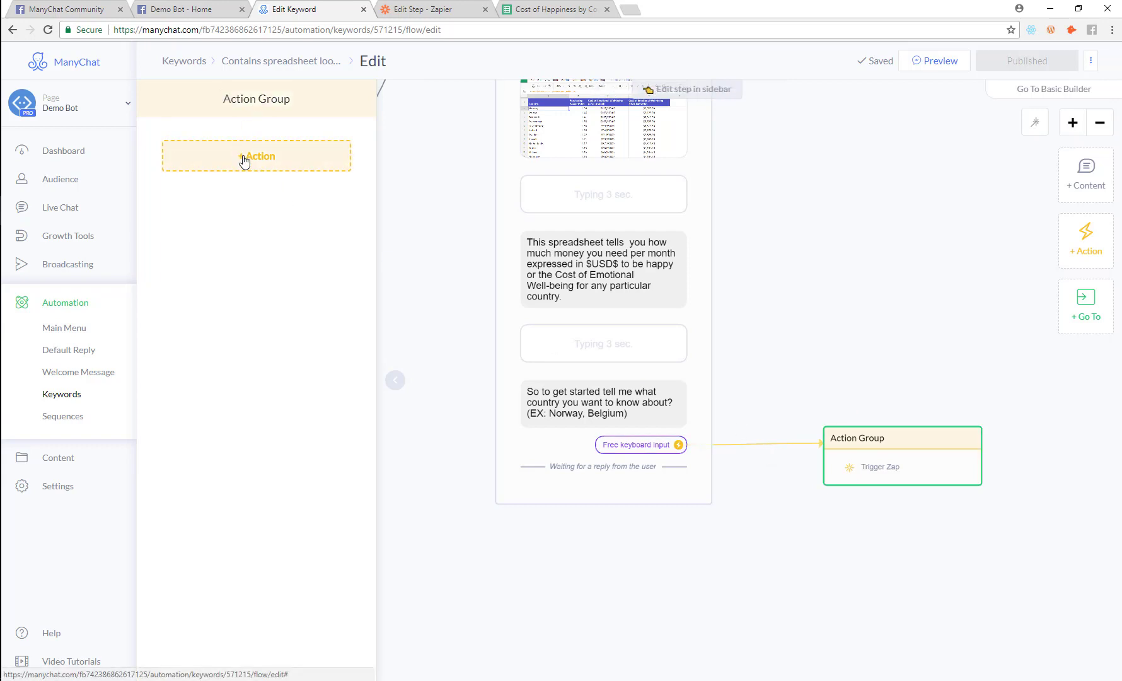
click(280, 436)
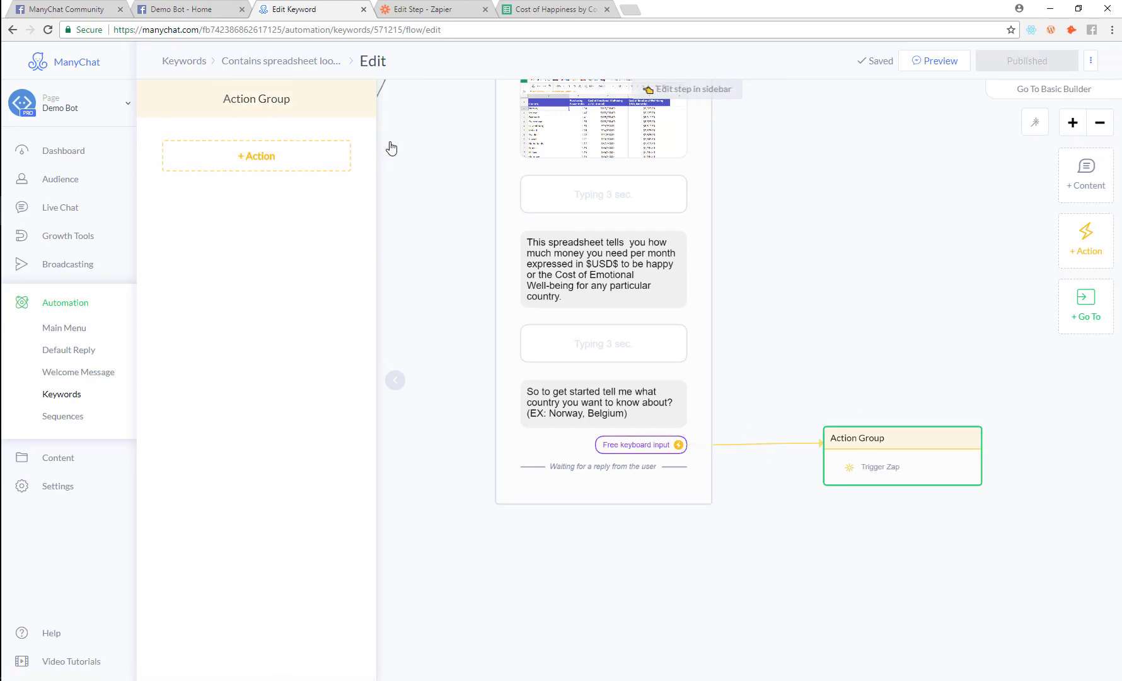
click(394, 380)
click(882, 470)
Start linking the country reply to a new step, cancel, and reopen its attached action group
click(678, 444)
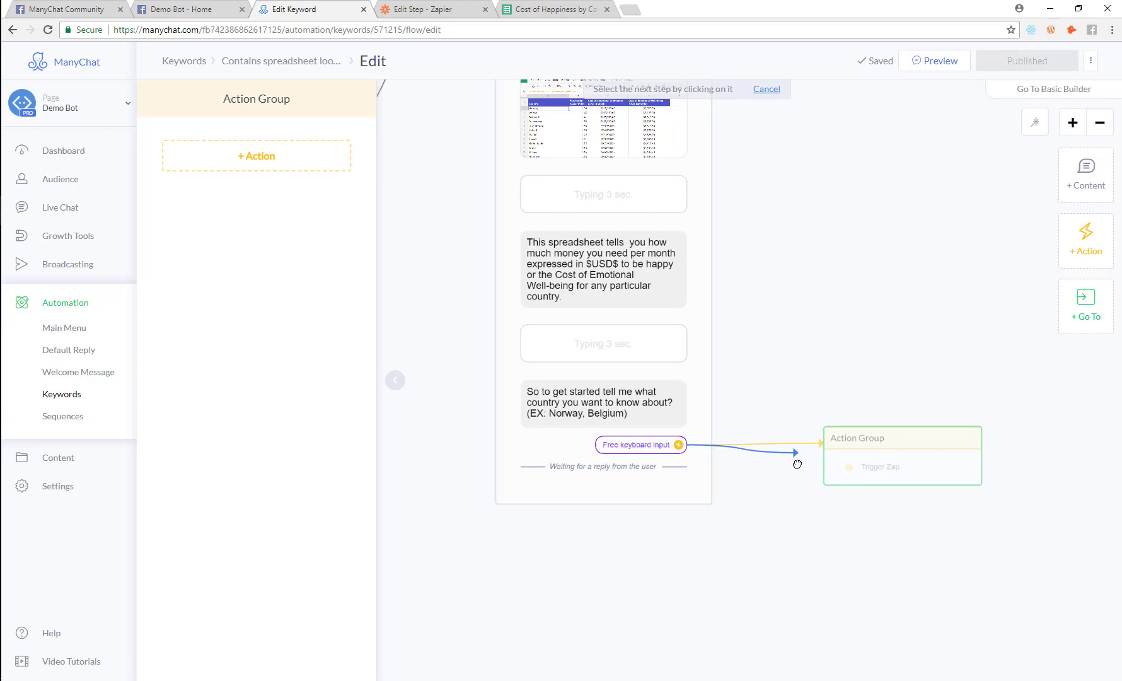
click(780, 478)
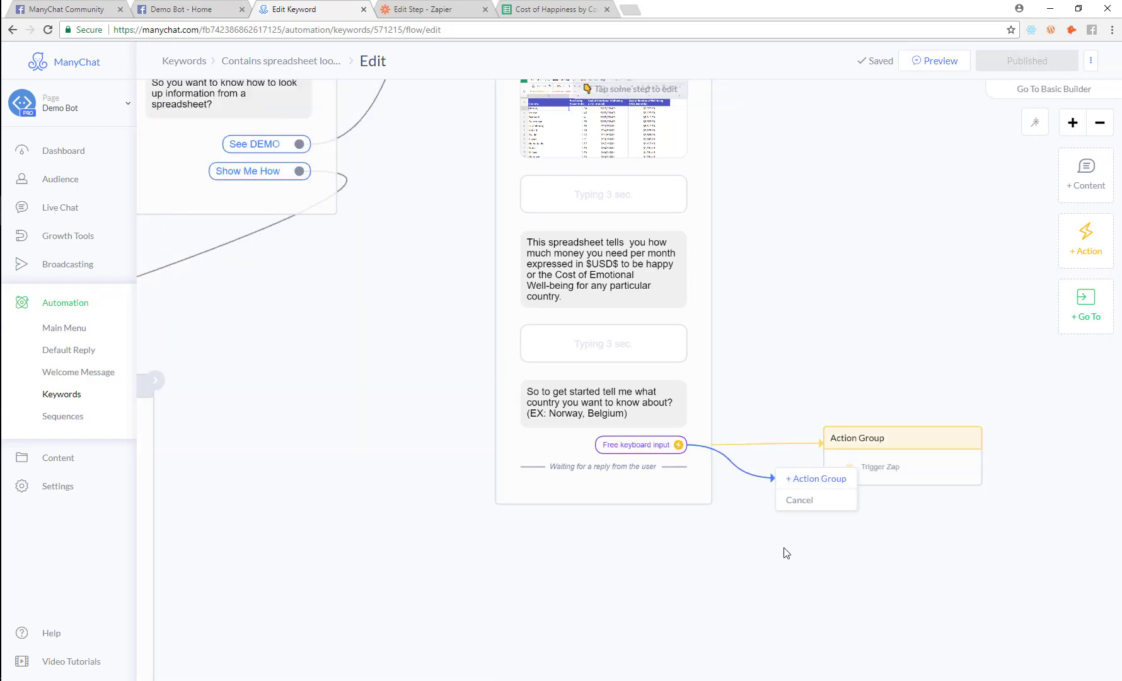
click(799, 502)
click(650, 448)
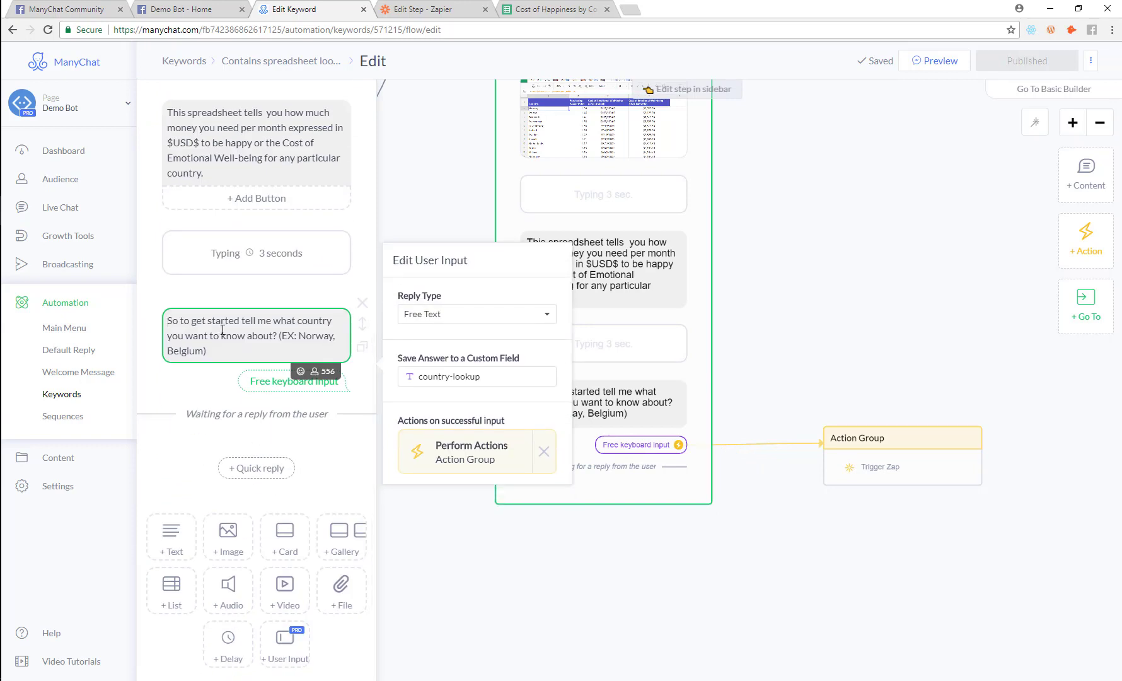
click(459, 466)
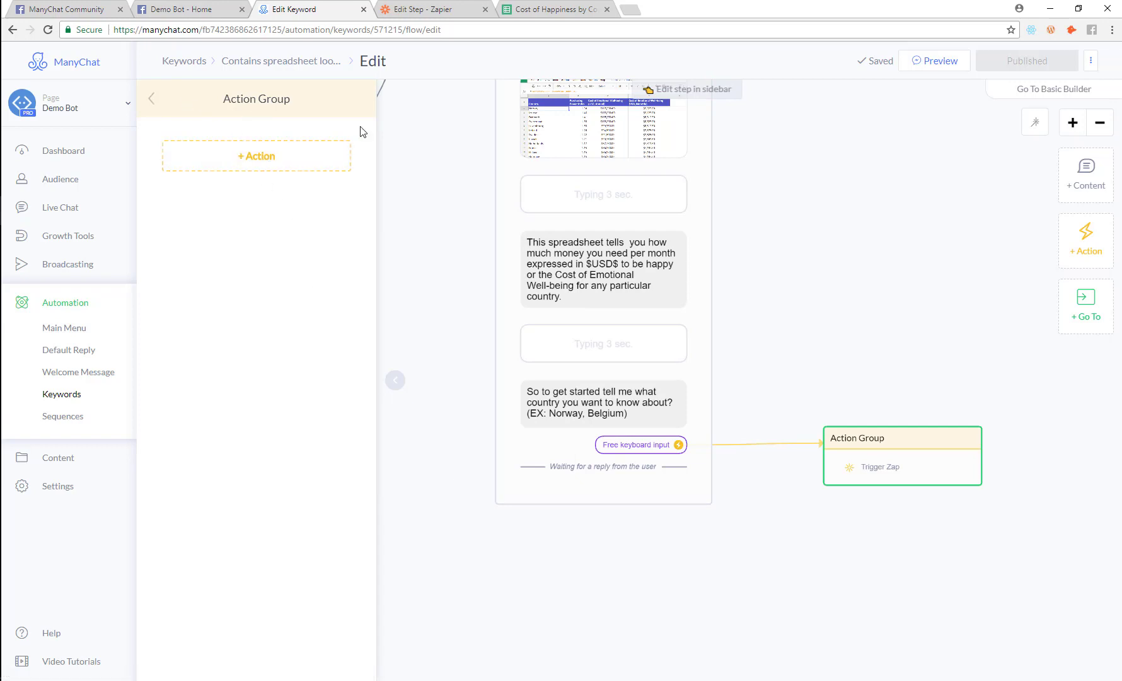
Scroll through the Action Group's list of available actions, then close its settings
click(229, 165)
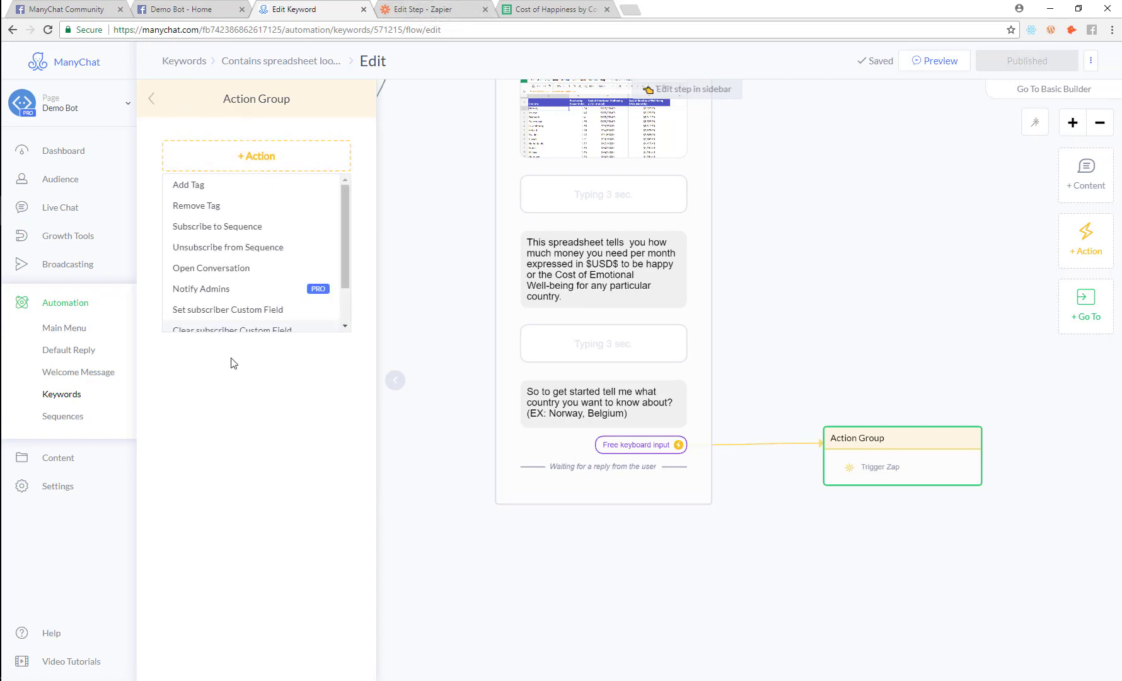
scroll(256, 231, down, 2)
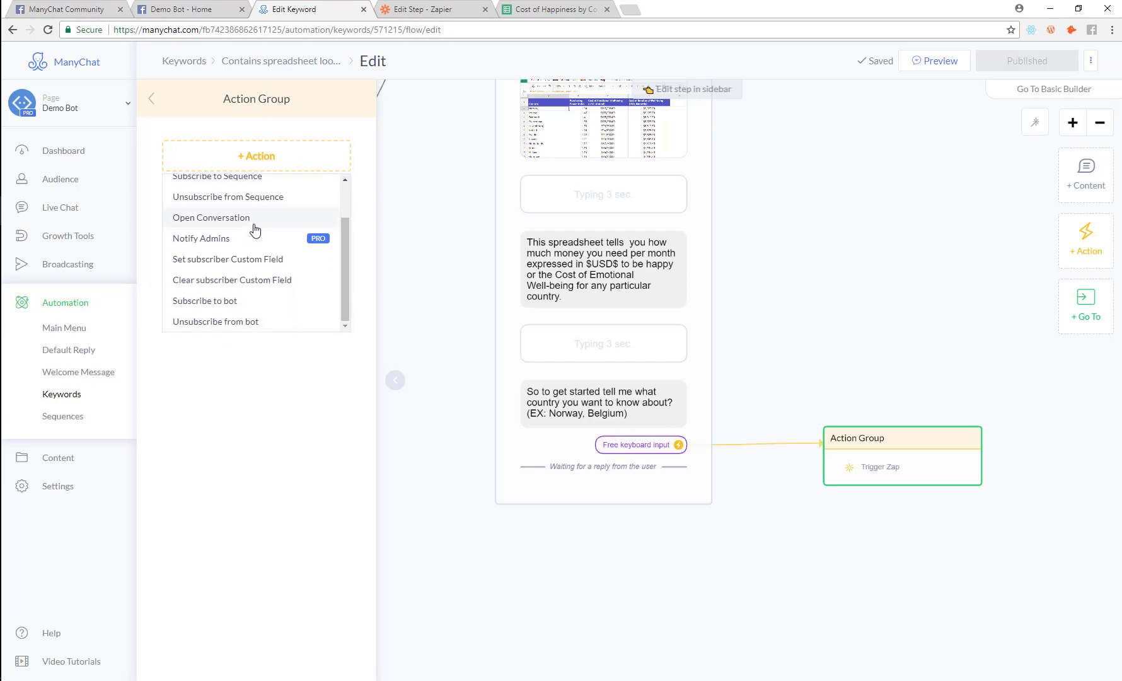
scroll(254, 236, up, 2)
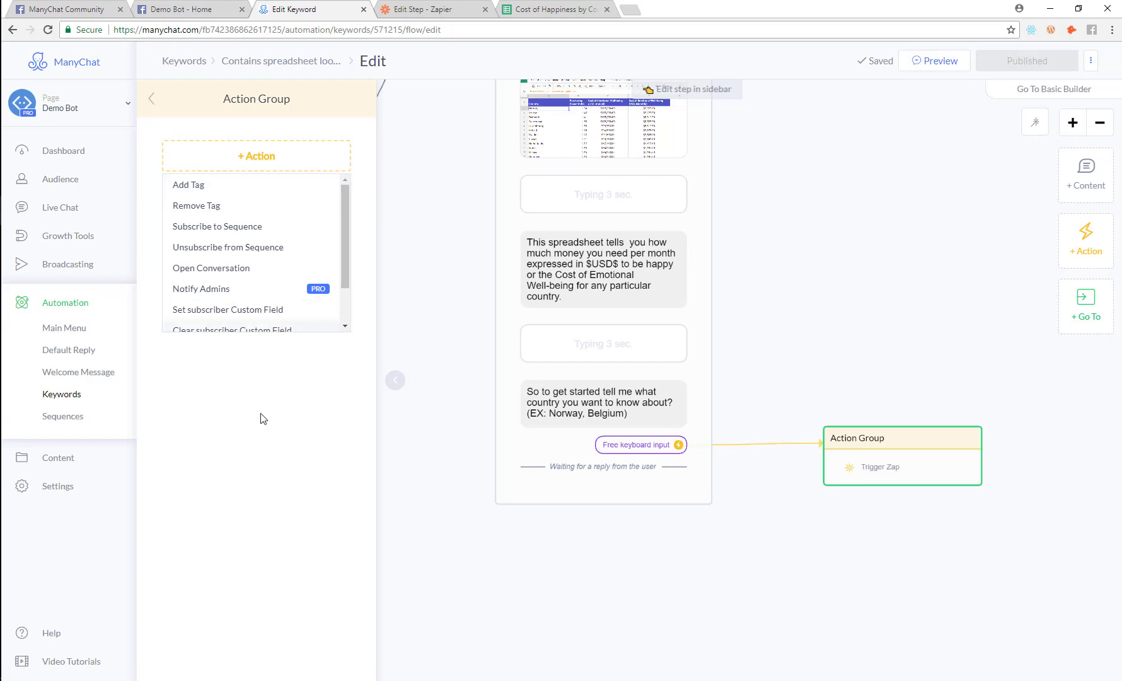
scroll(286, 239, down, 2)
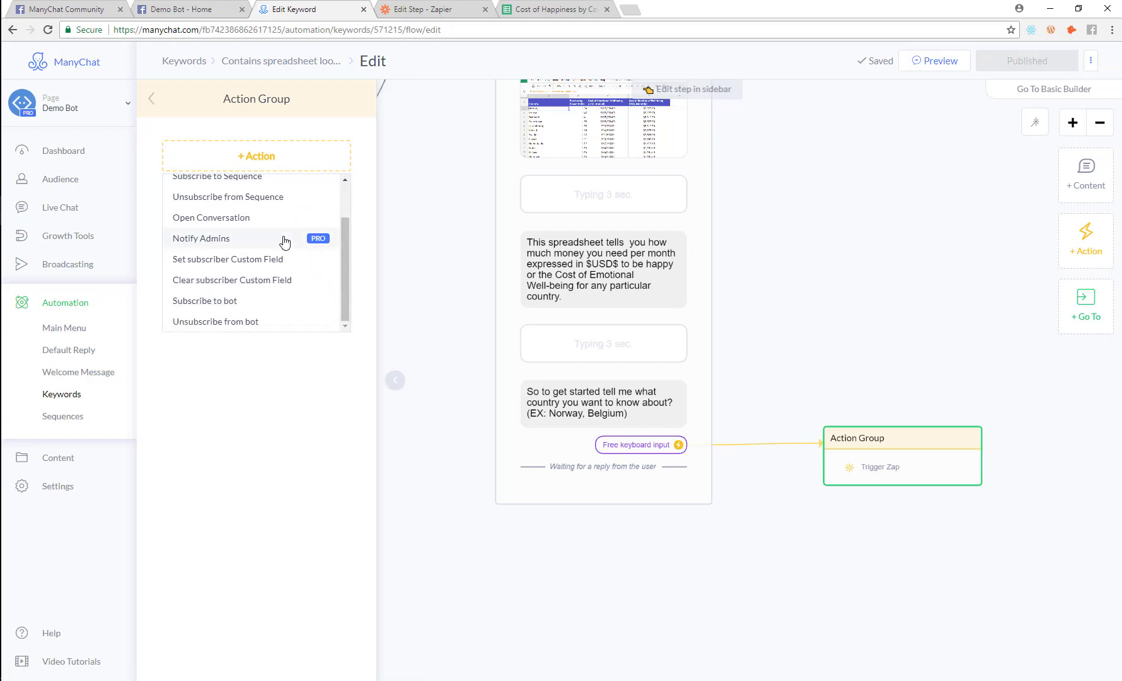
scroll(343, 255, up, 2)
click(437, 250)
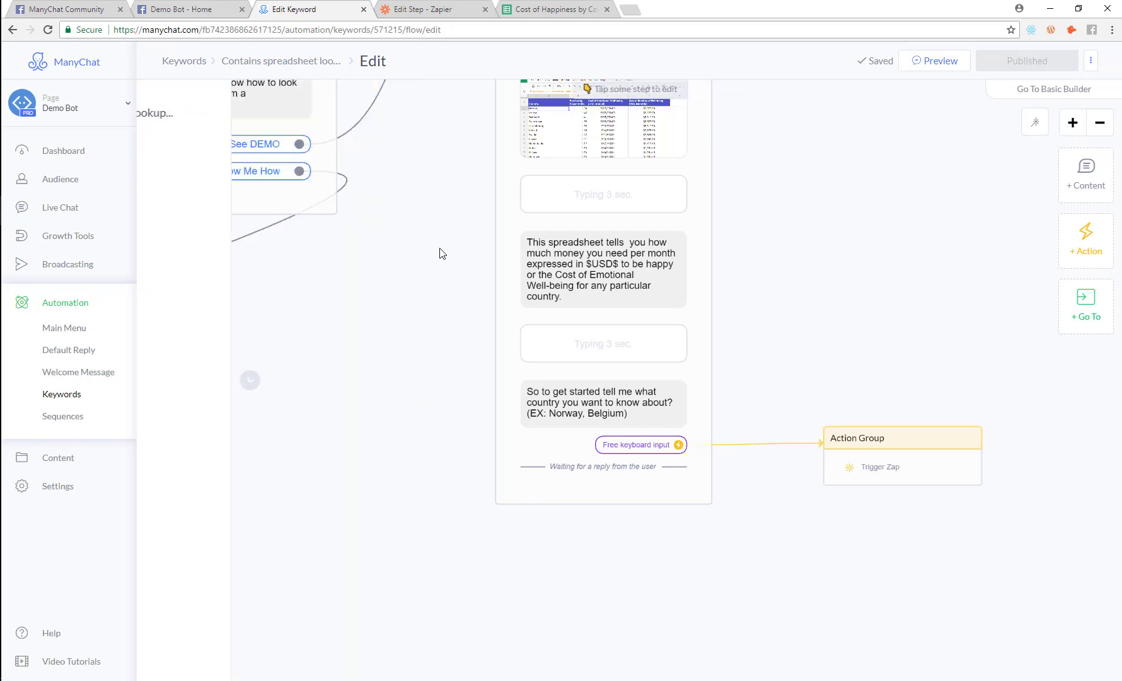
Compare the Action Group with the Zap in Zapier, switching between the two tabs
click(422, 7)
click(347, 7)
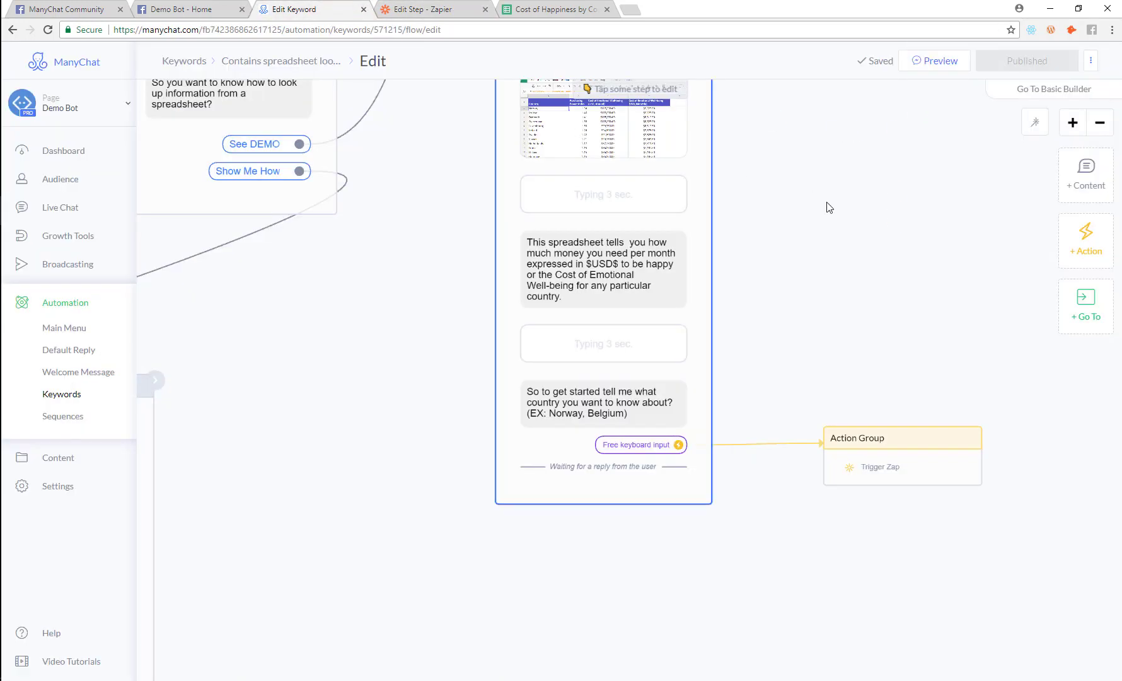
click(914, 458)
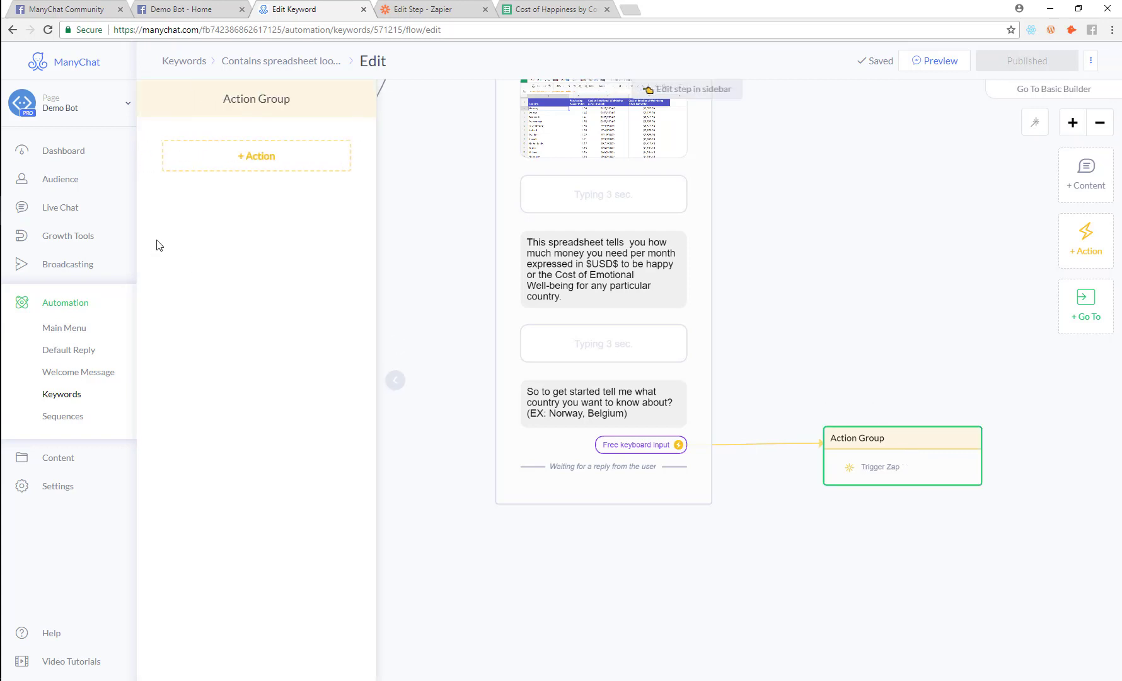
click(413, 9)
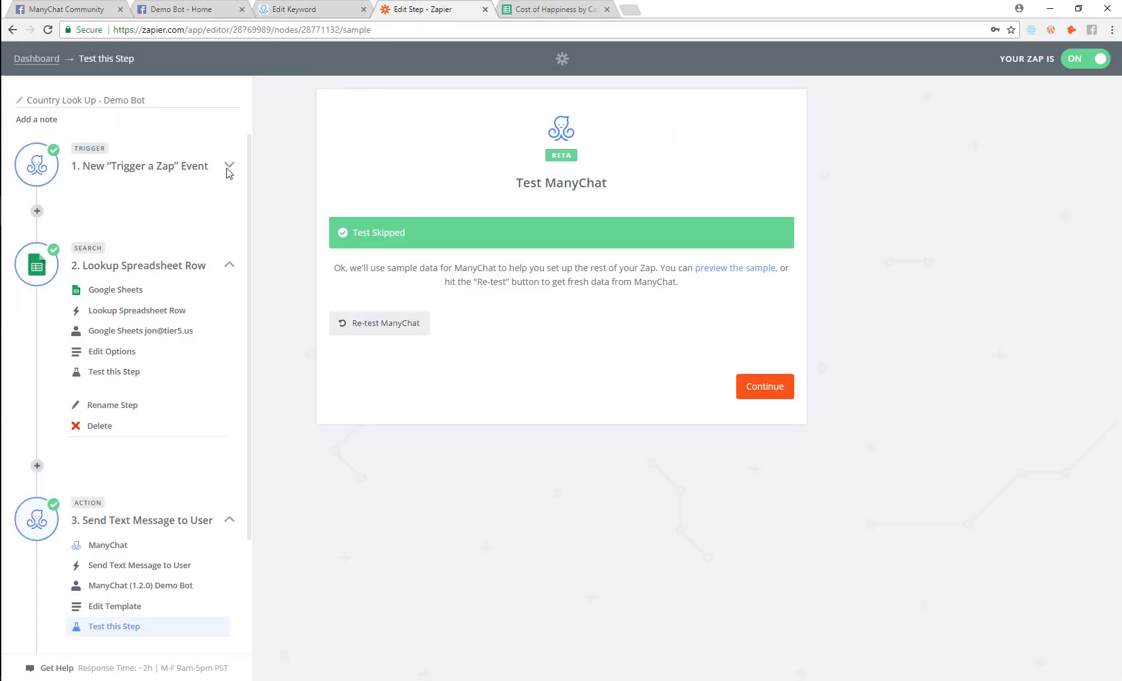
click(296, 9)
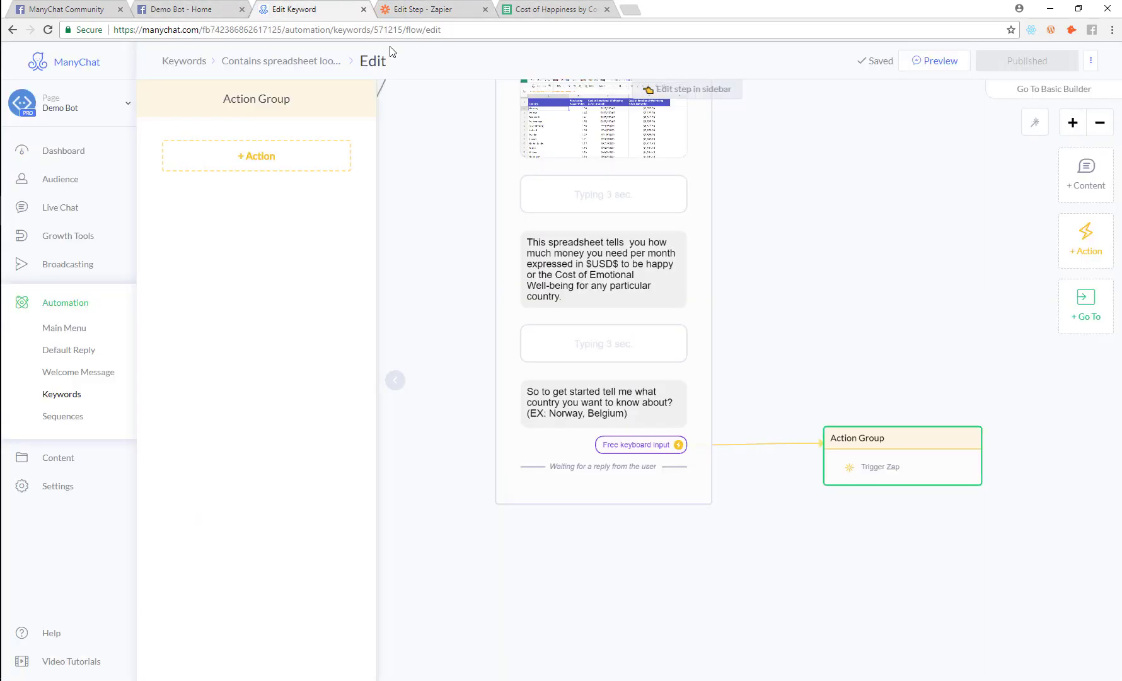
Preview the flow in Messenger, choose See DEMO, and open the Cost of Happiness spreadsheet
click(935, 60)
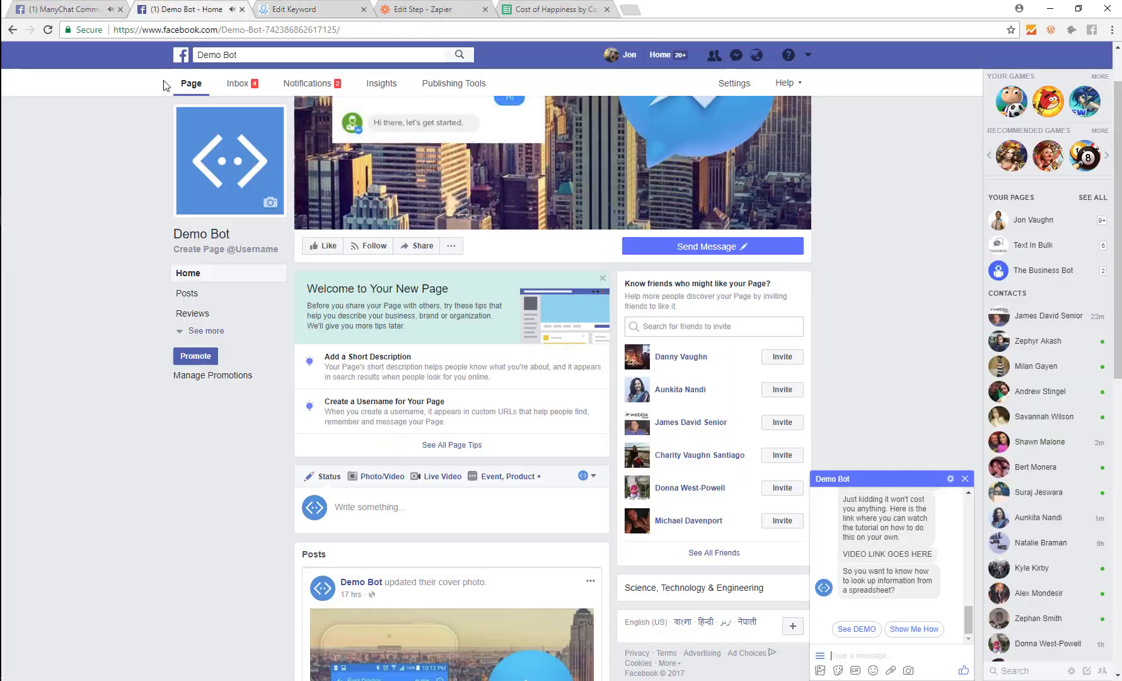
click(180, 9)
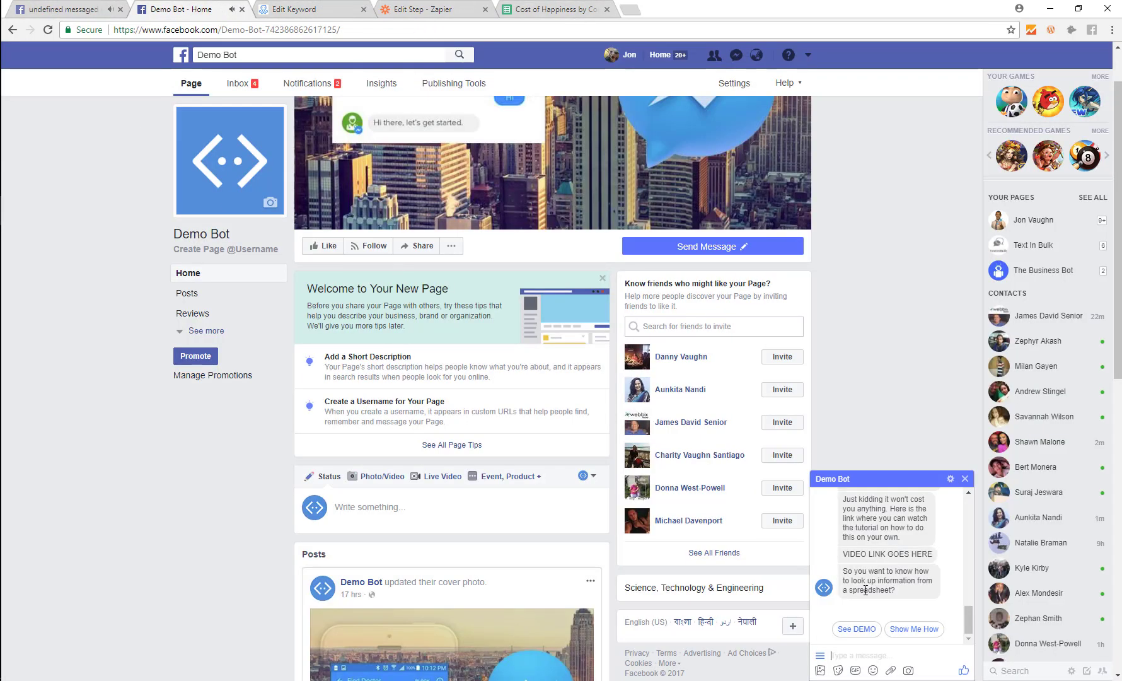
click(868, 629)
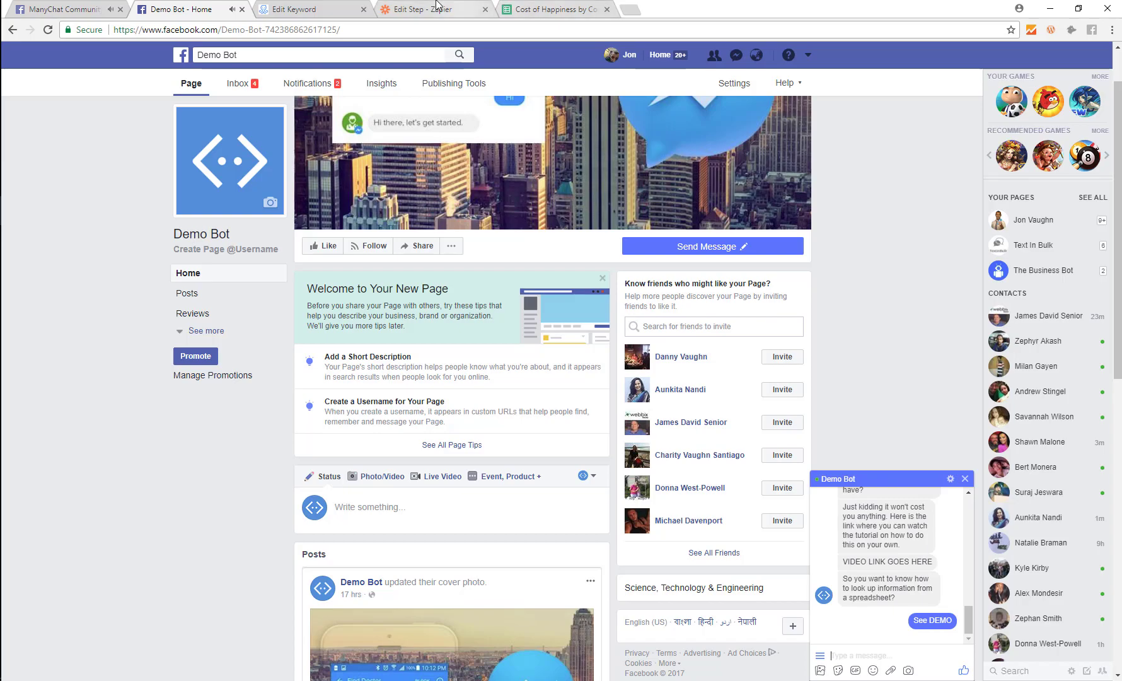
click(547, 8)
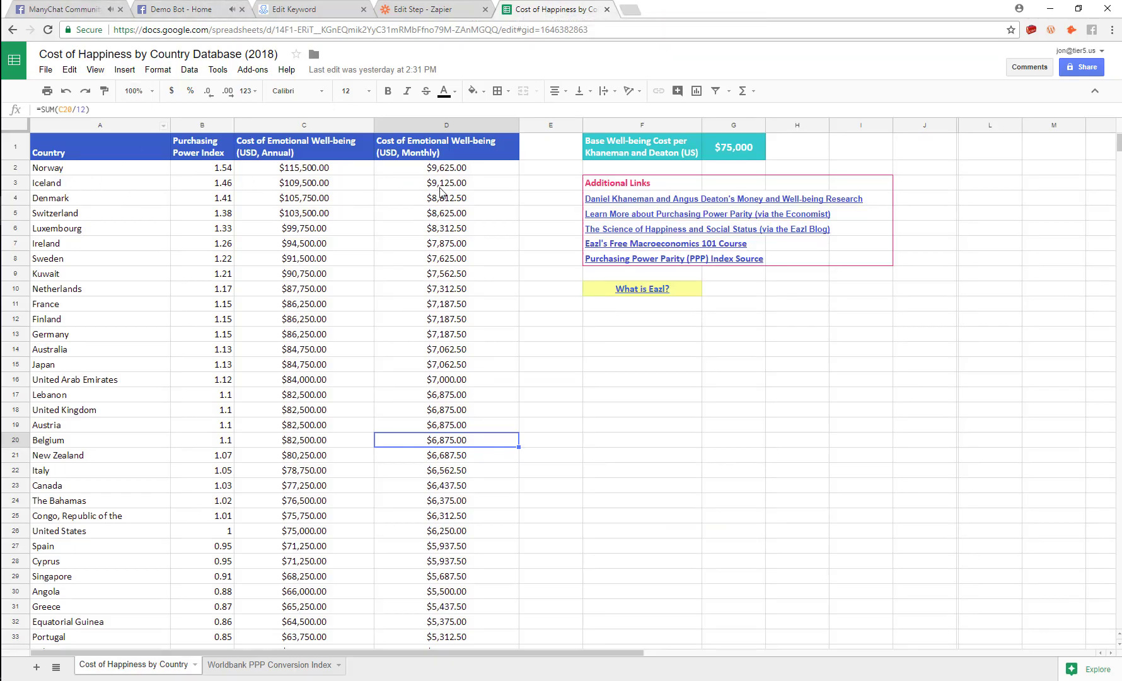
Return to the Demo Bot - Home tab to read the bot's country question
click(189, 8)
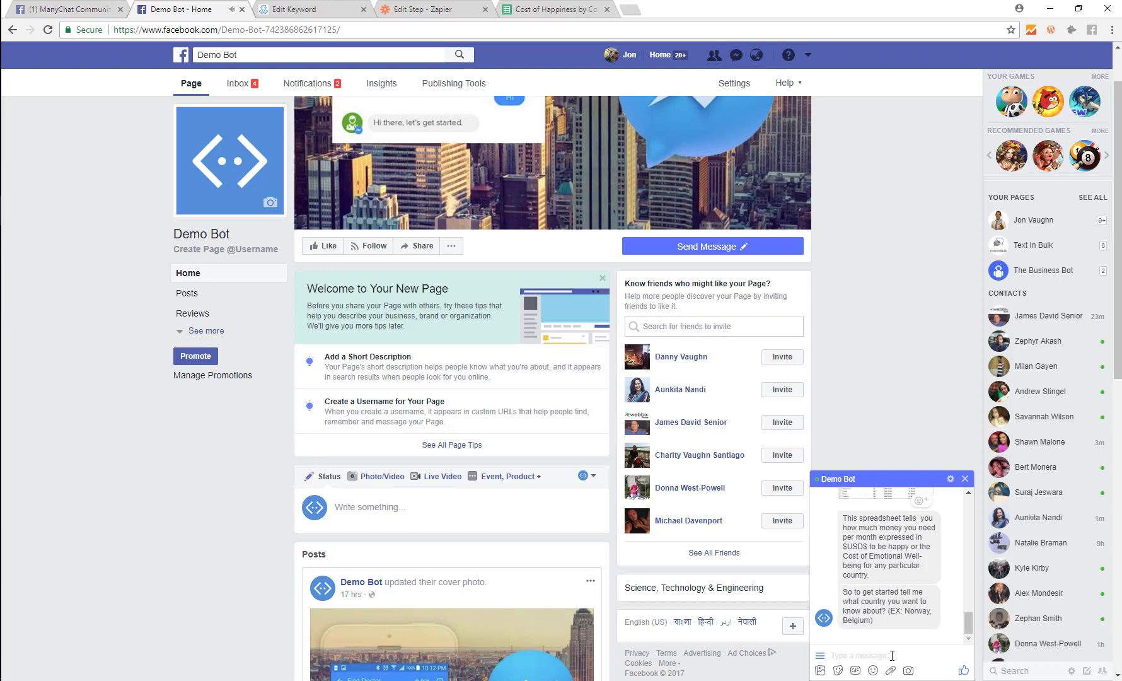
Answer 'iceland' in the Demo Bot chat and highlight the $109,500.00 yearly figure in the reply
text(eland)
key(Return)
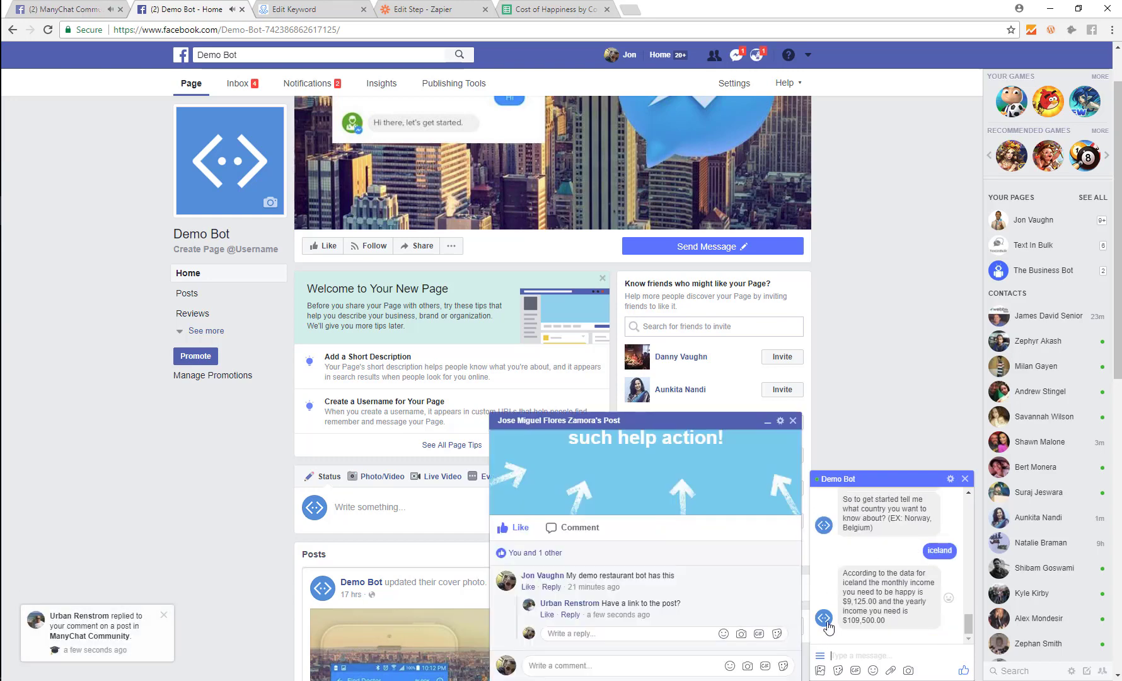
click(767, 421)
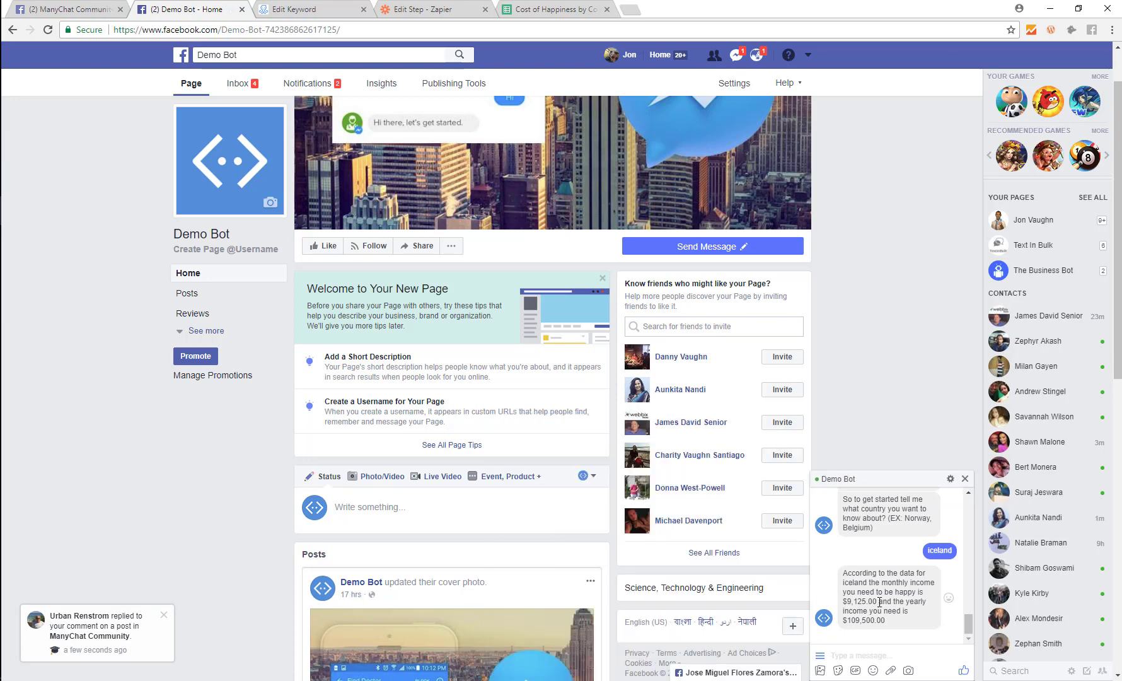
click(879, 602)
double_click(868, 621)
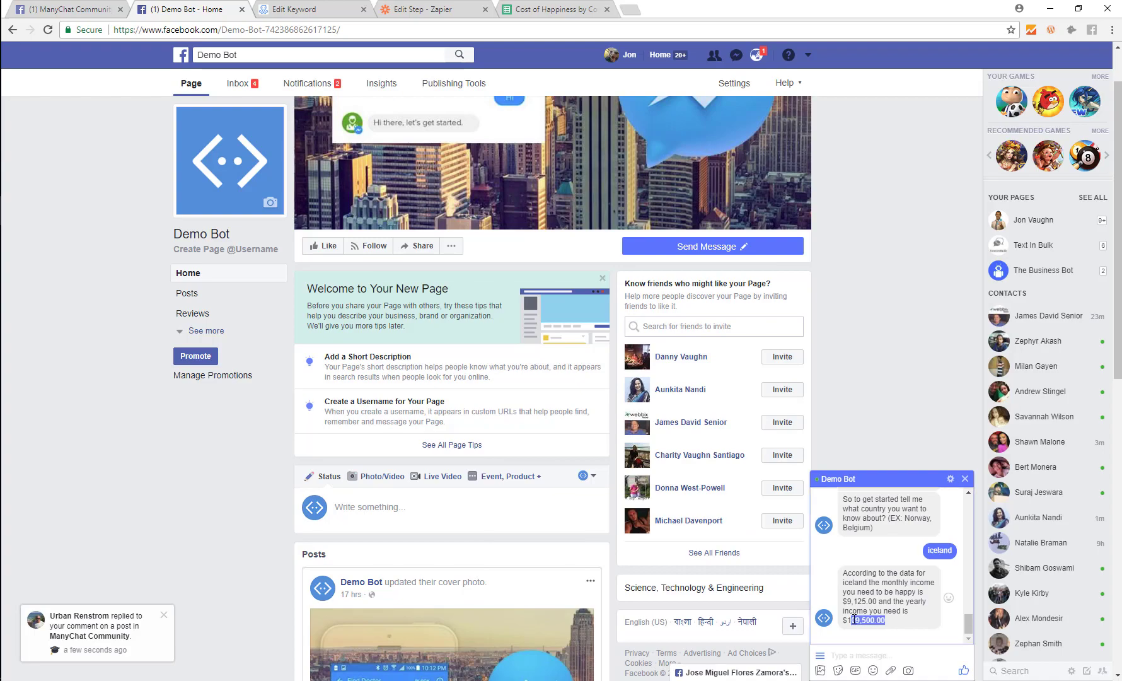
Check Iceland's C3 annual ($109,500.00) and D3 monthly ($9,125.00) cells, then return to ManyChat
click(533, 9)
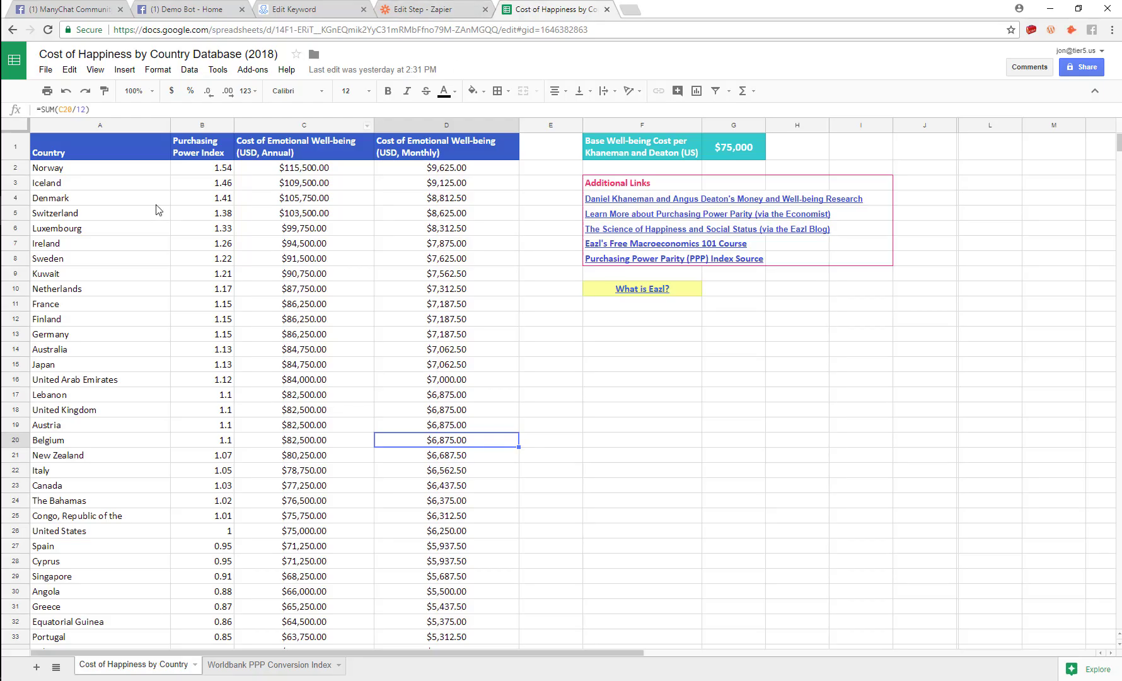
click(303, 190)
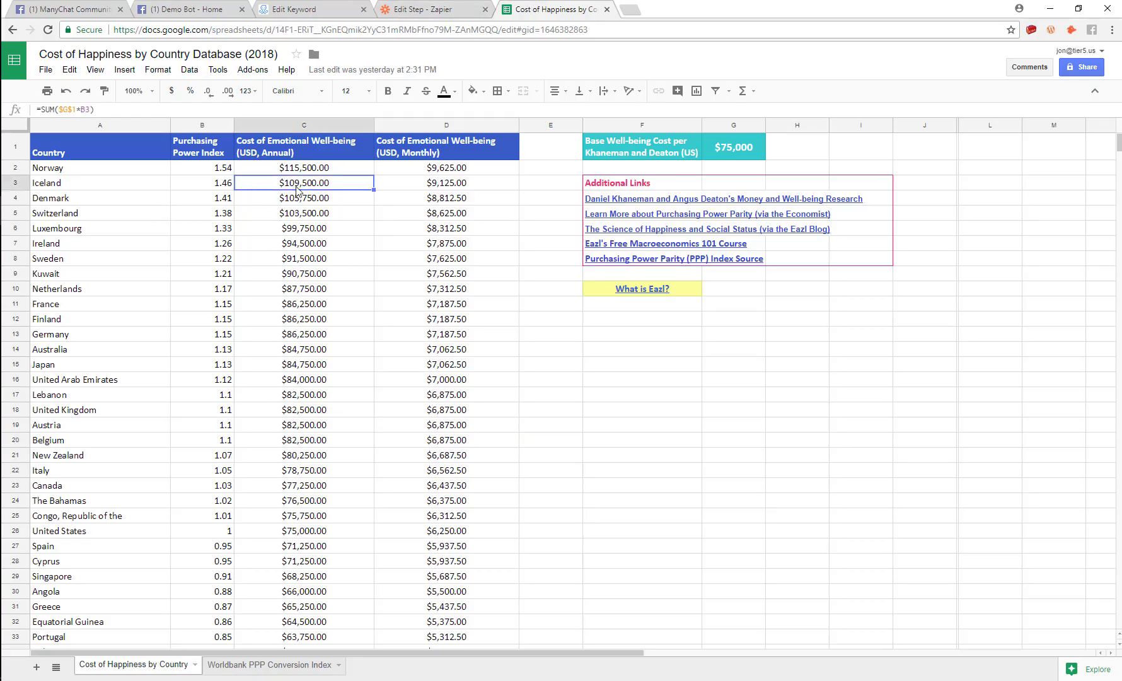
click(441, 185)
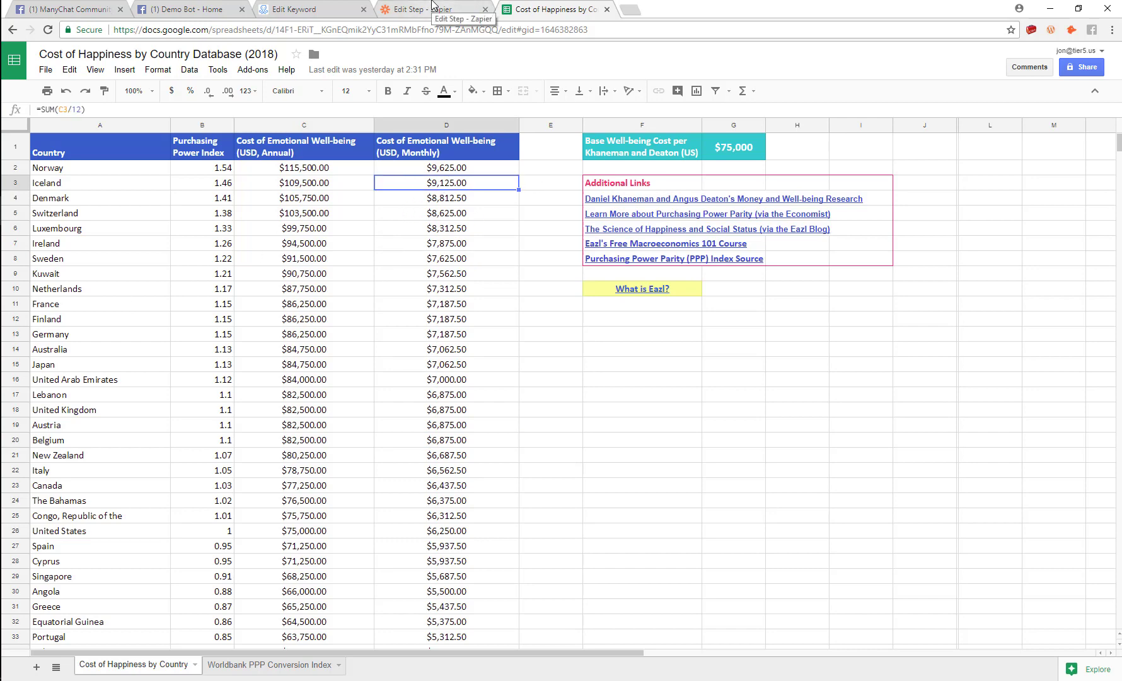
click(294, 9)
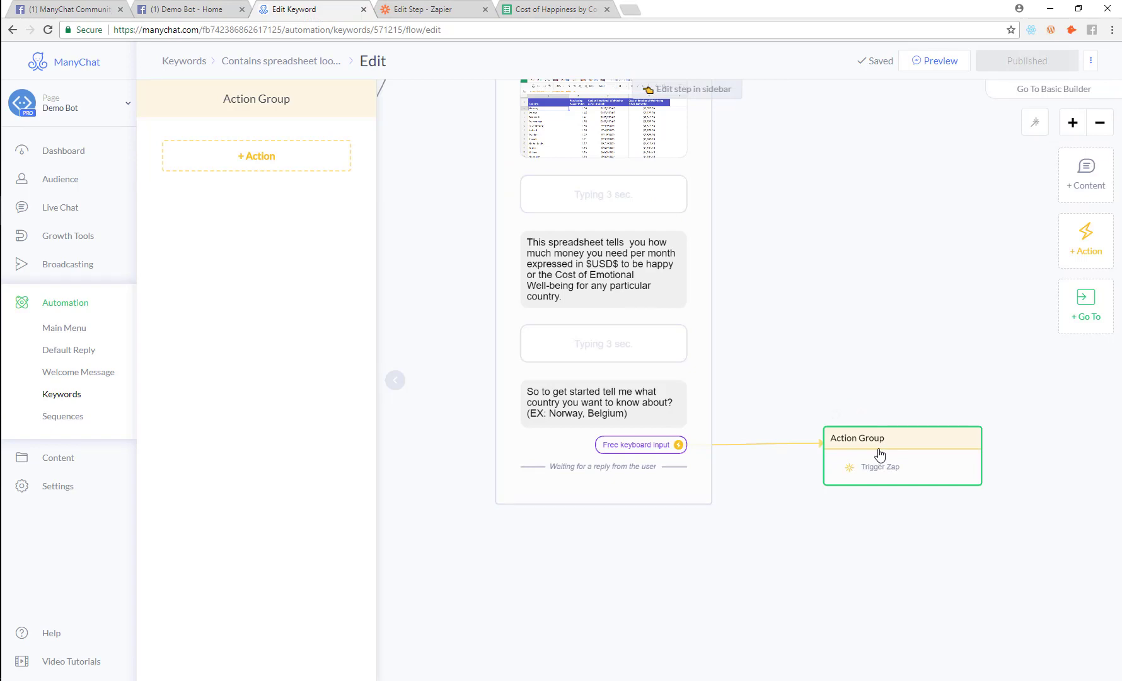
Bring up the 'Country Look Up - Demo Bot' zap in Zapier
mouse_move(870, 457)
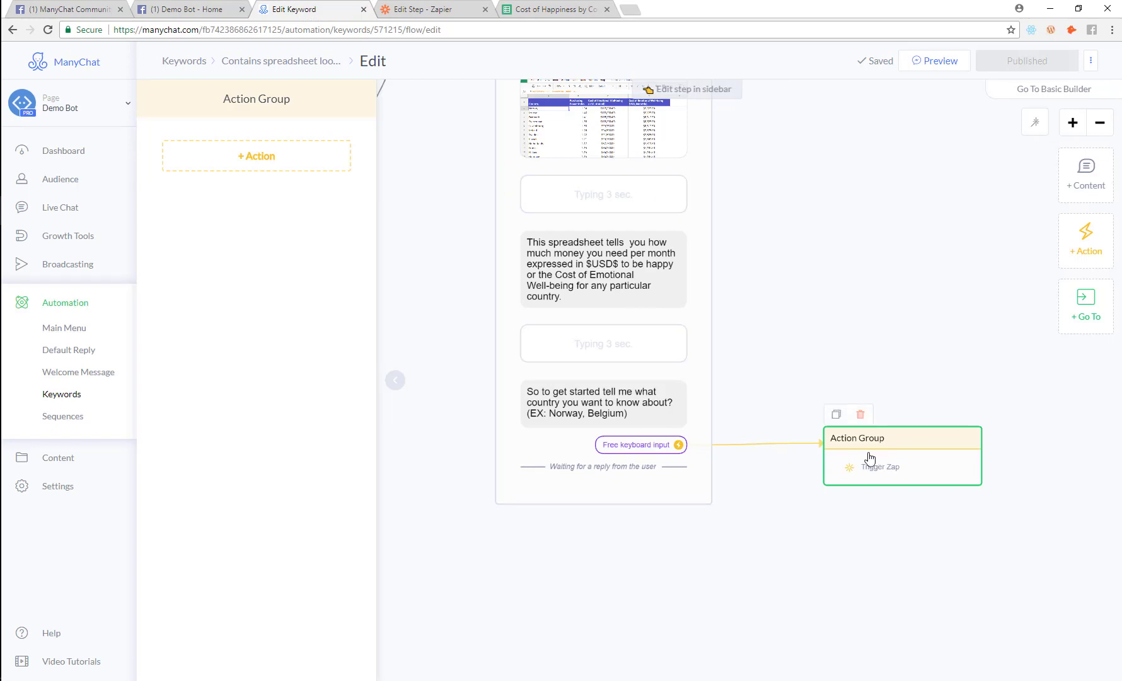
click(435, 9)
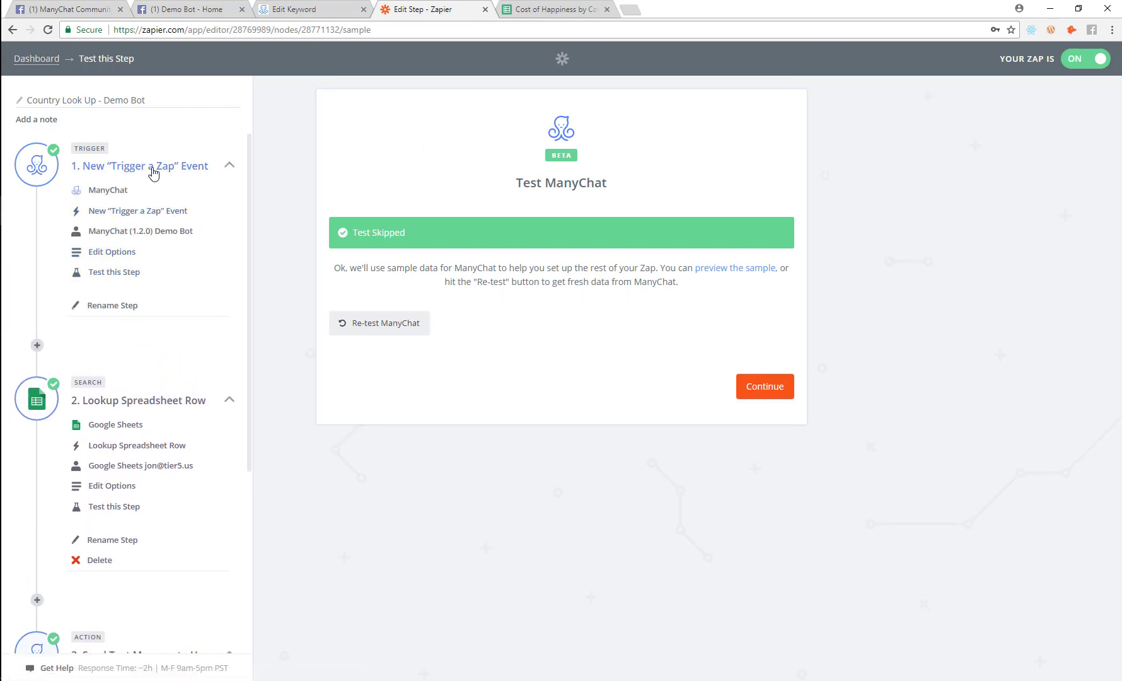
Review the country-lookup trigger event and the Lookup Spreadsheet Row step matching Country, glancing at the sheet
click(107, 258)
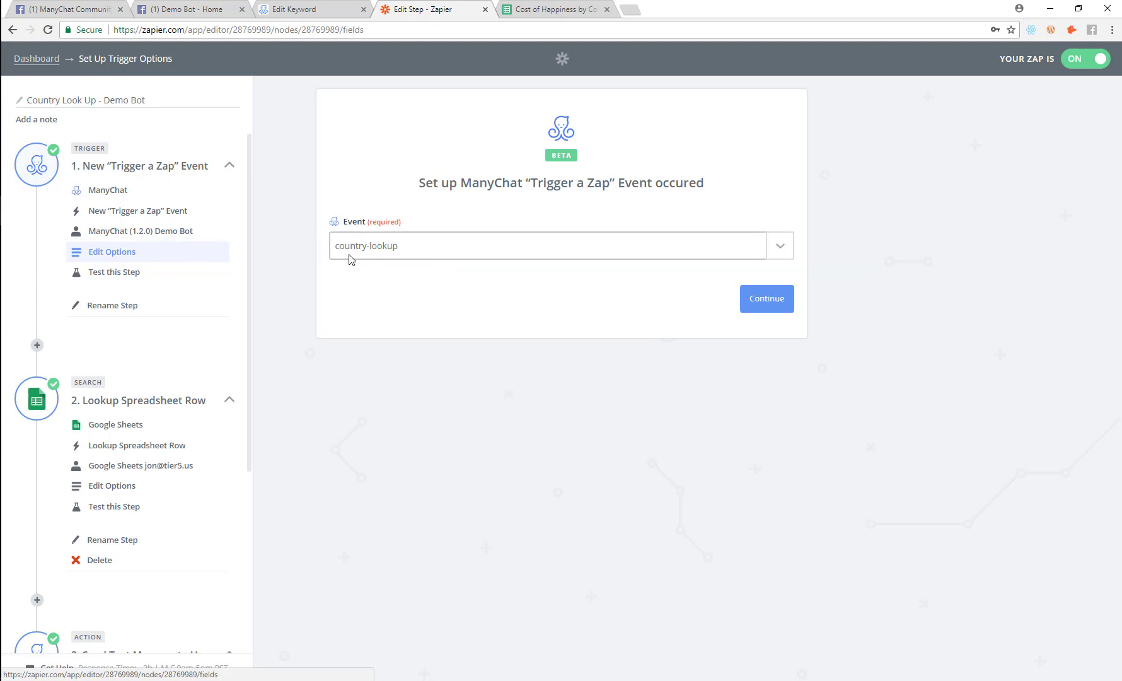
scroll(188, 351, down, 3)
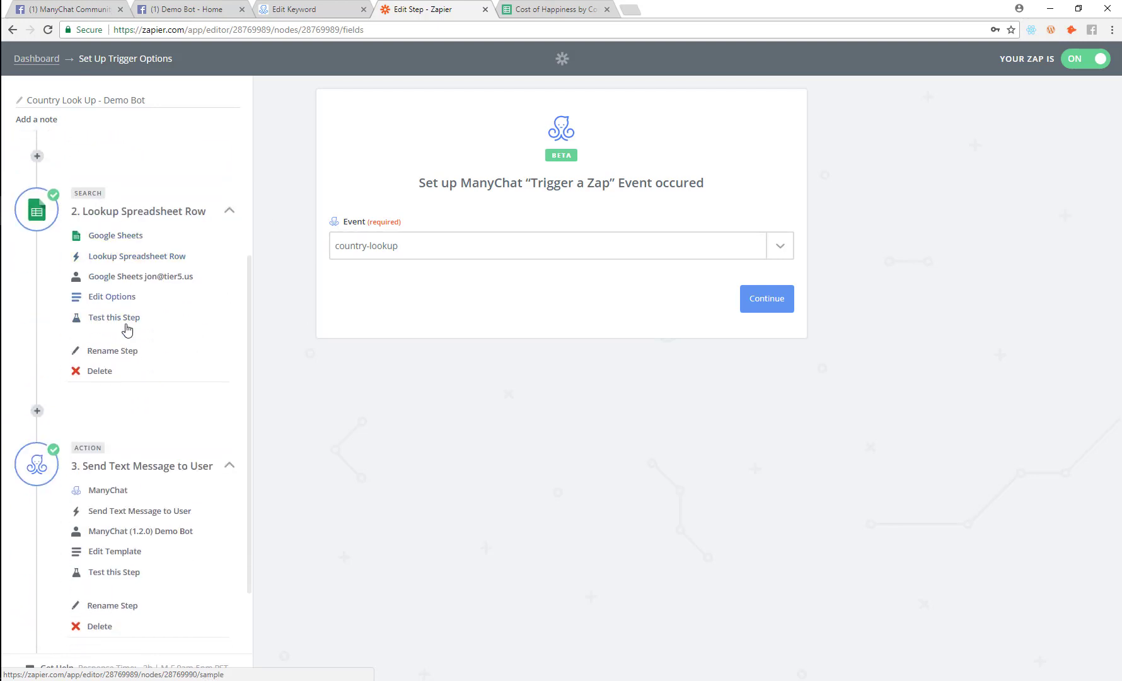
click(114, 297)
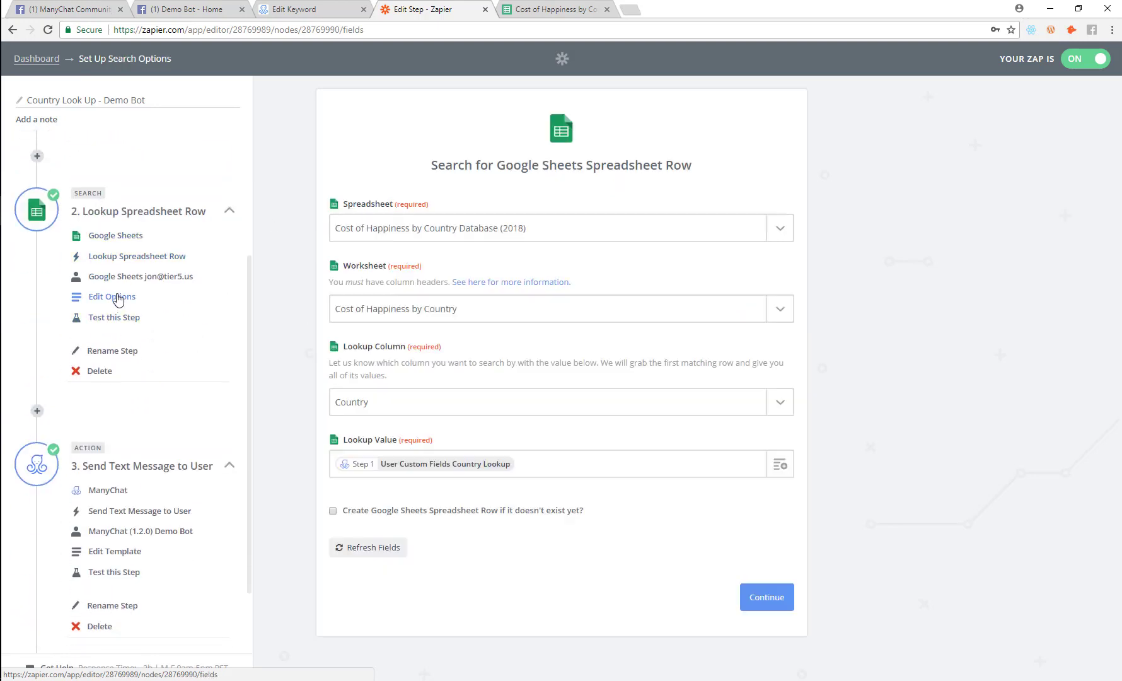
click(557, 9)
click(419, 7)
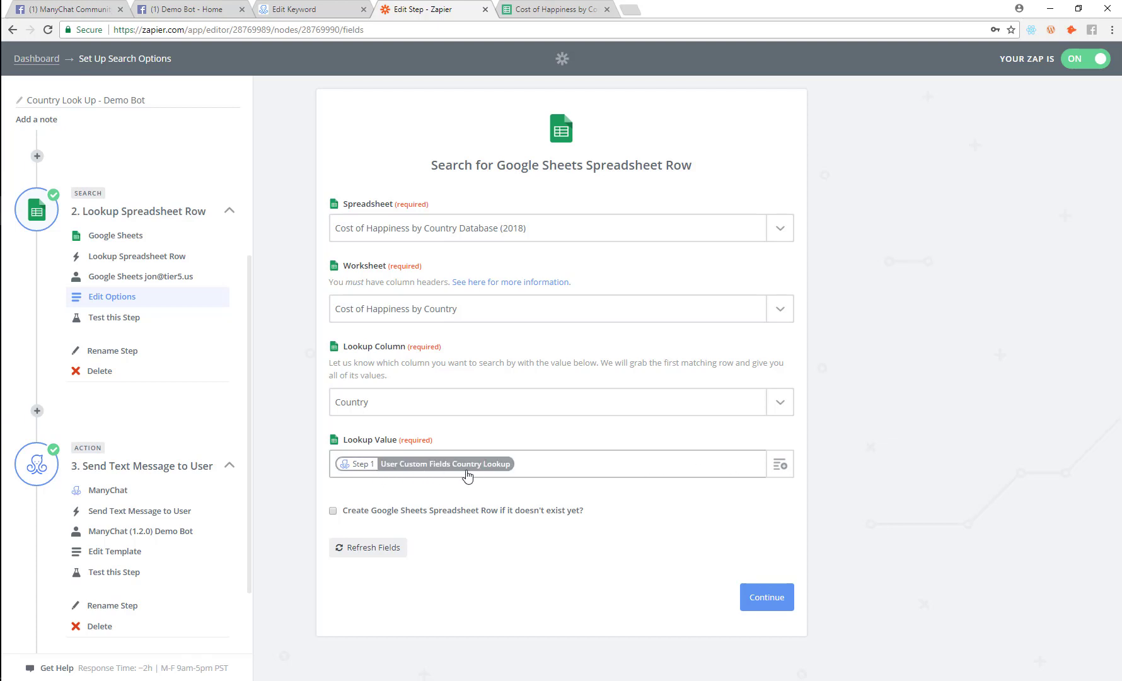
Check the country question saves to the country-lookup custom field, then return to Zapier's lookup step
click(277, 9)
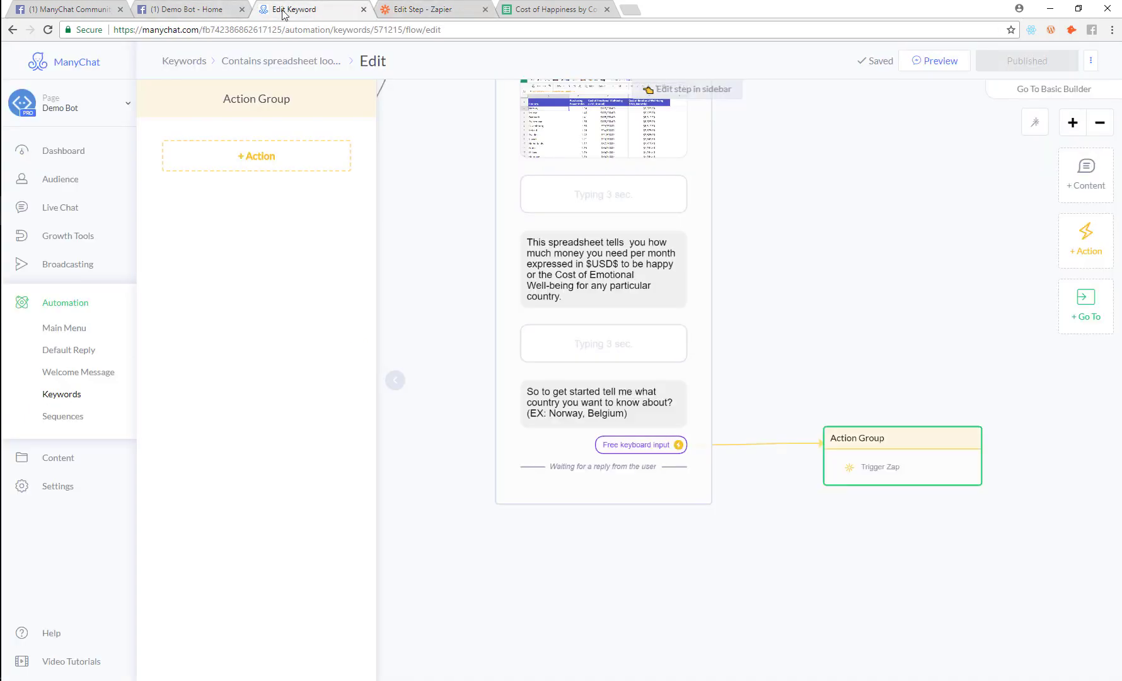
click(627, 445)
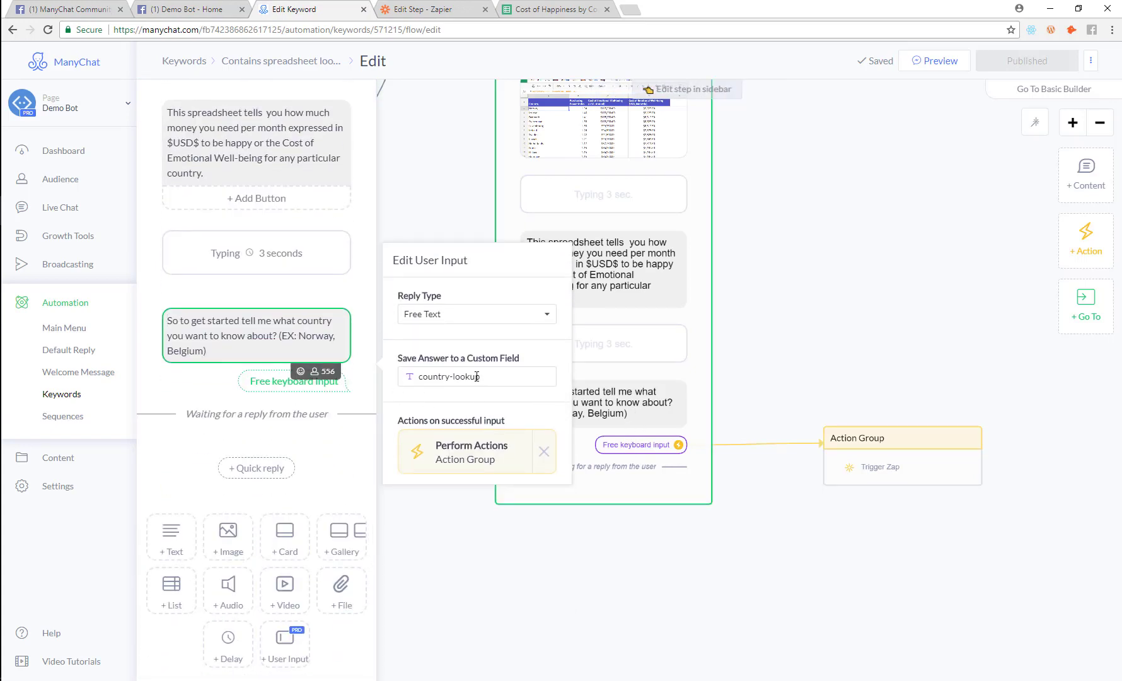
click(497, 376)
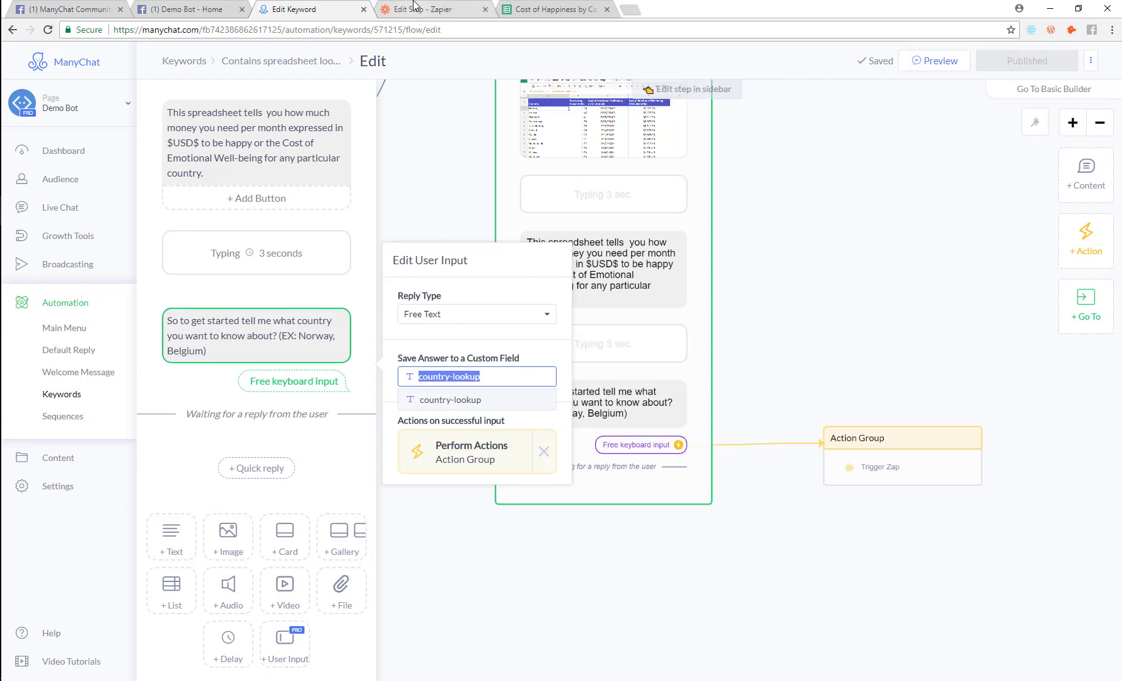
click(414, 5)
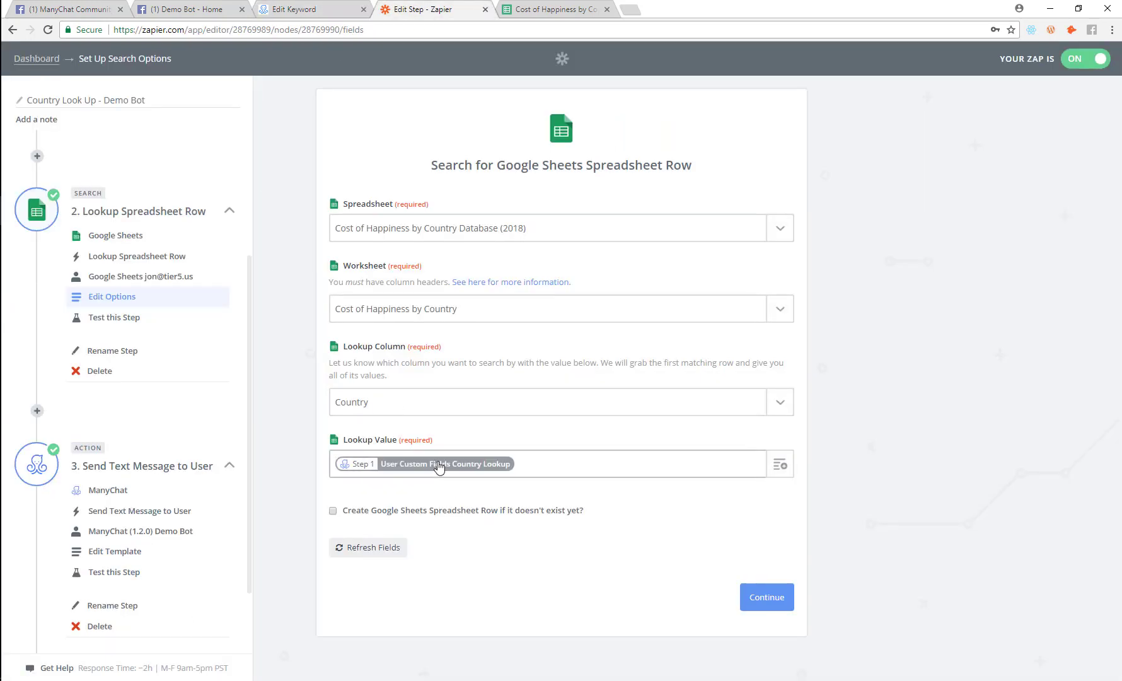
Inspect the Send Text Message template's User ID and its monthly and annual cost fields, leaving them unchanged
scroll(190, 403, down, 2)
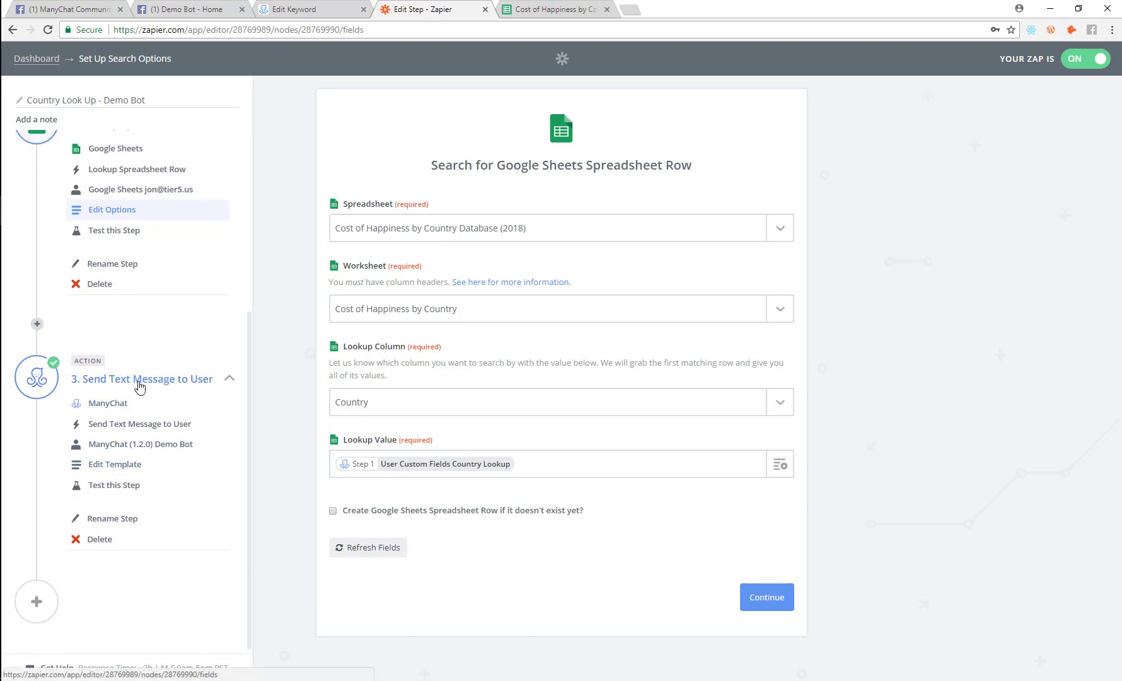
click(120, 464)
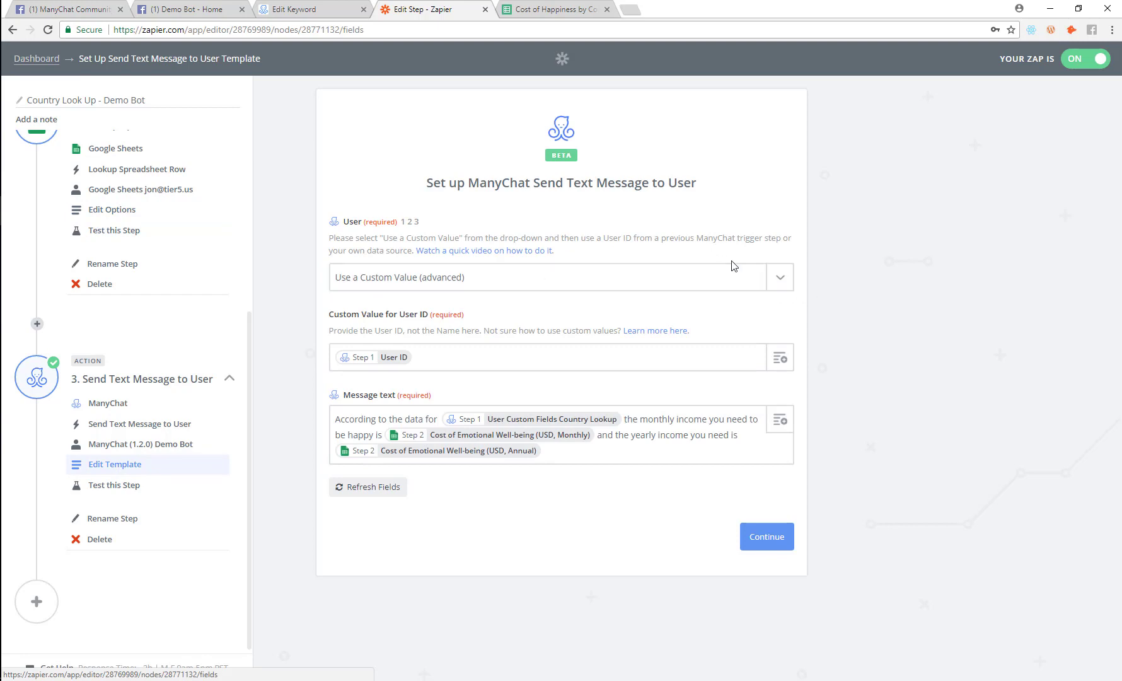
click(788, 283)
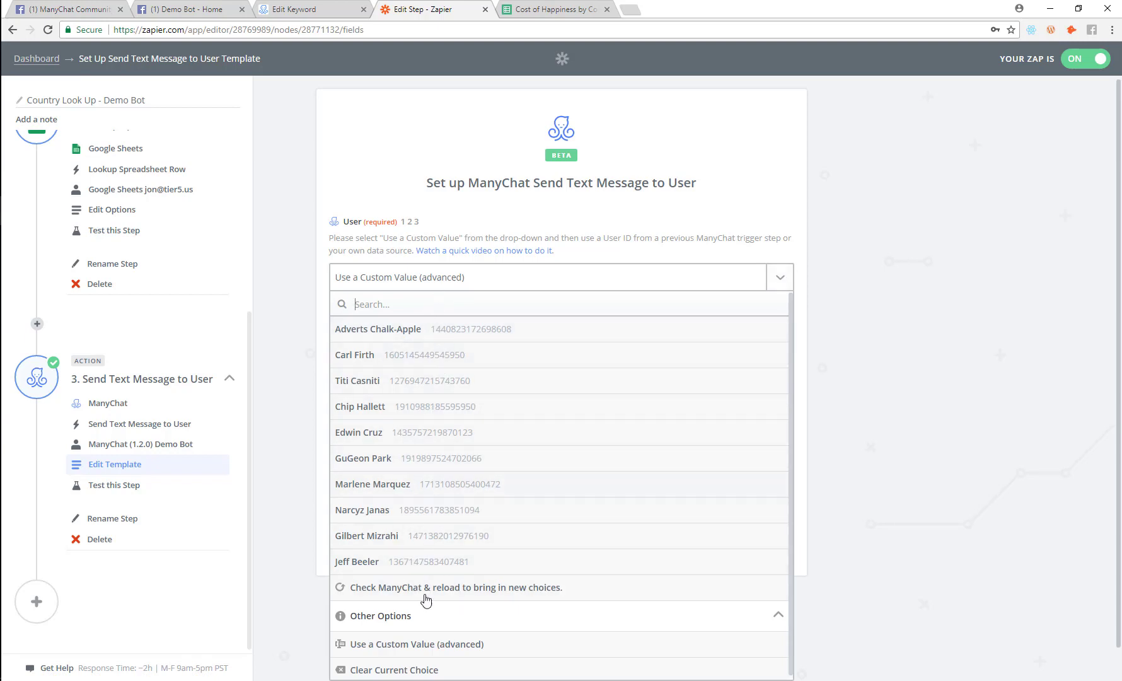
click(582, 224)
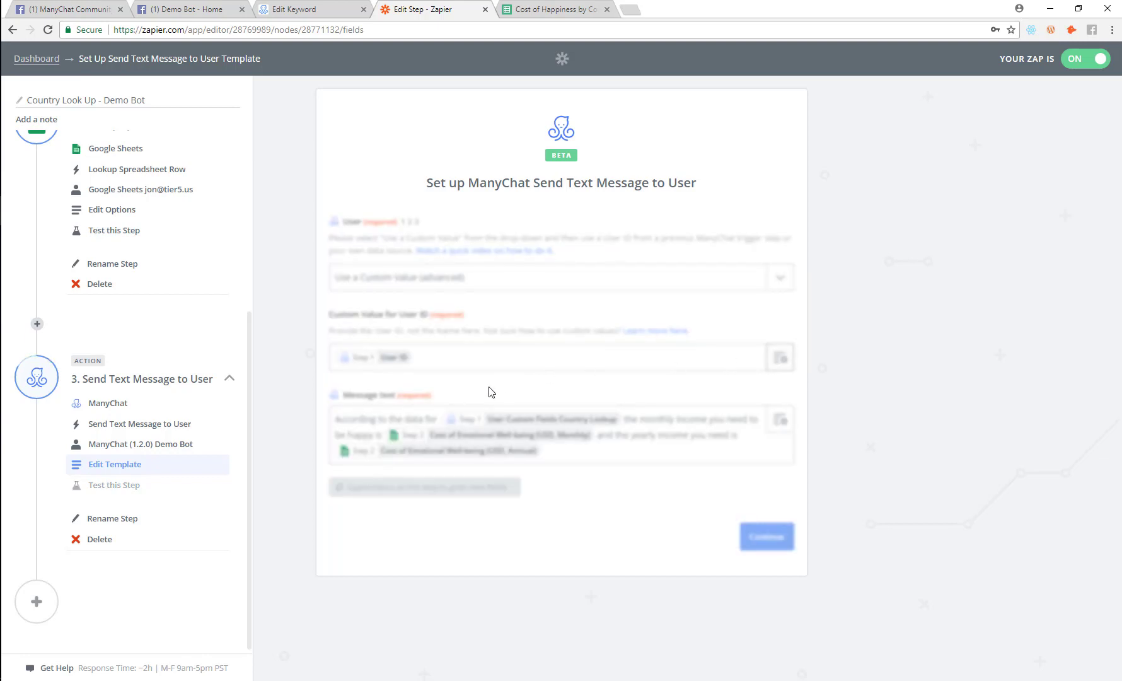
click(779, 358)
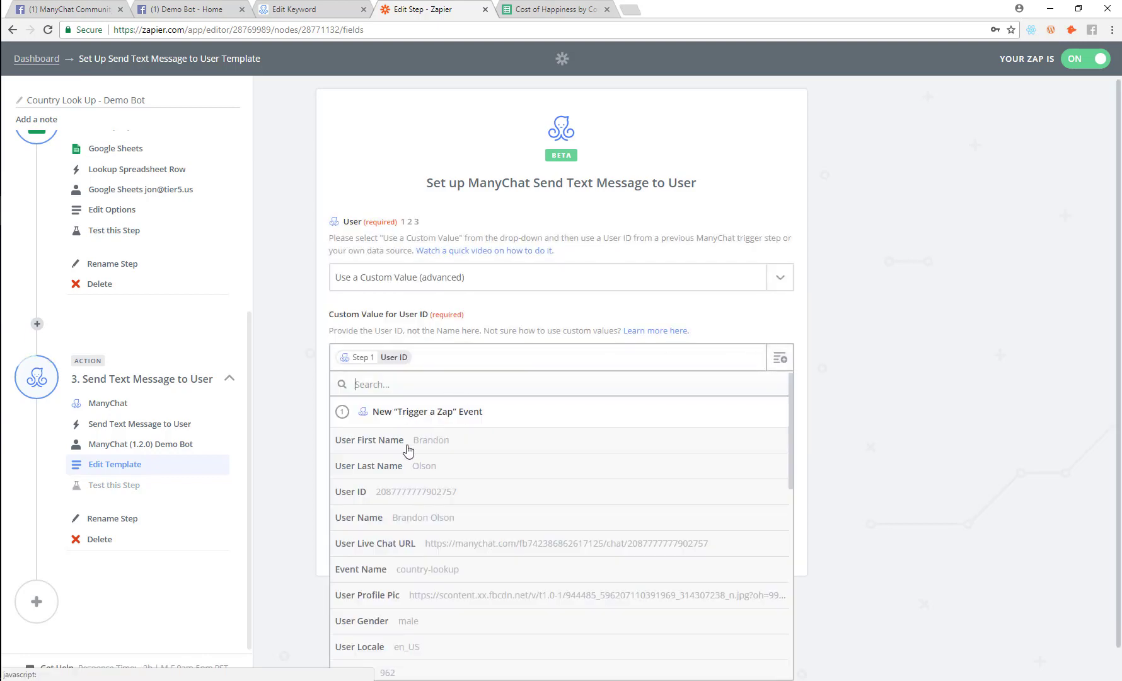
click(583, 318)
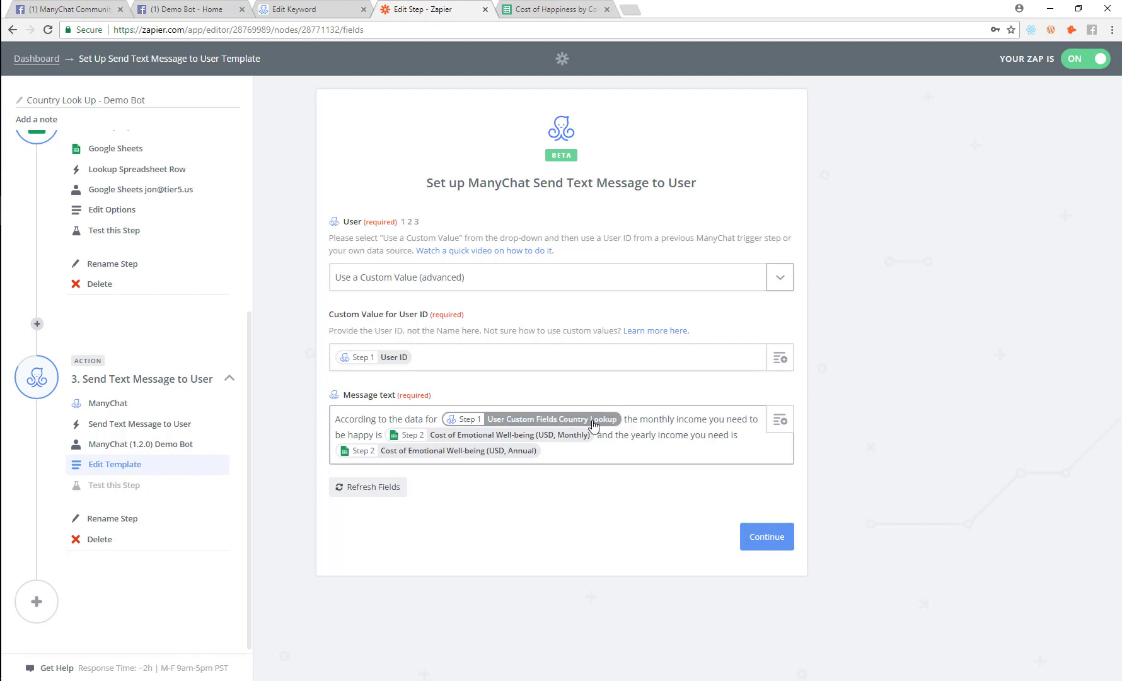
drag(491, 453, 458, 439)
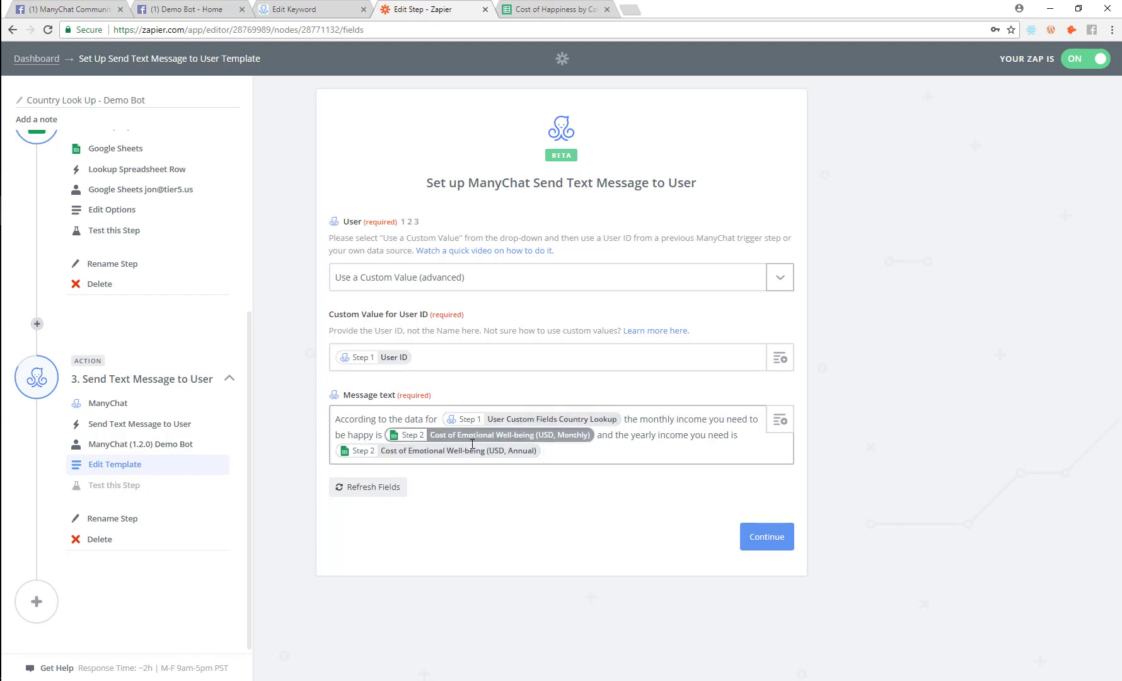
click(555, 9)
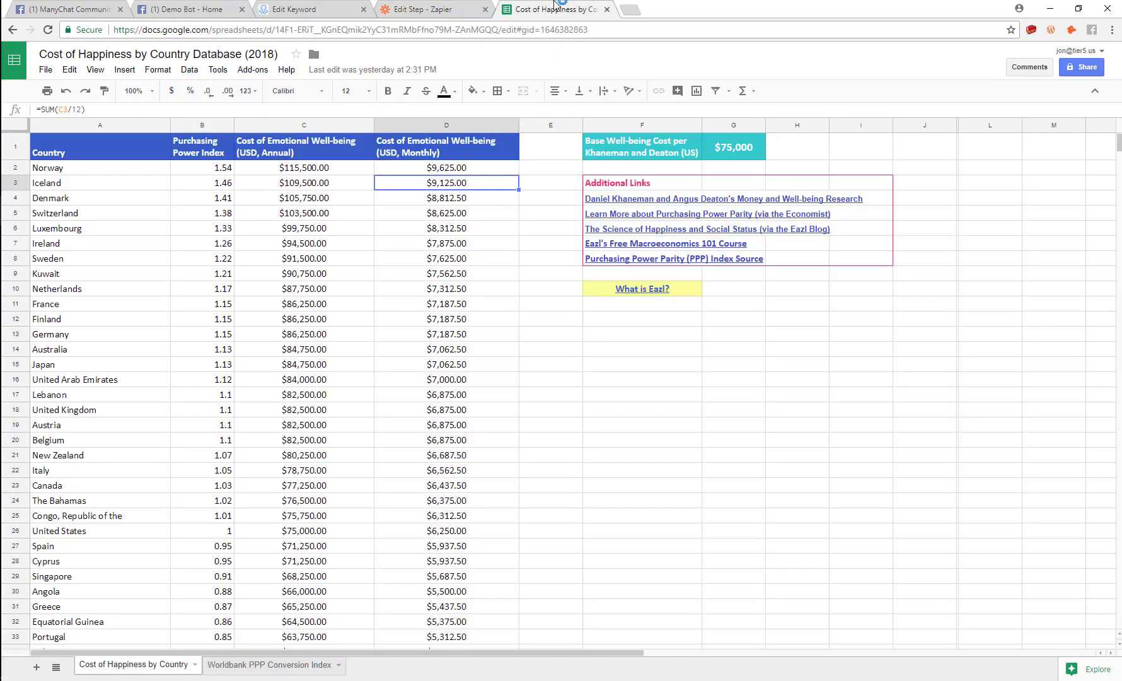
Show the annual cost formula =SUM($G$1*B2) in cell C2 of the Cost of Happiness sheet
click(328, 8)
click(387, 6)
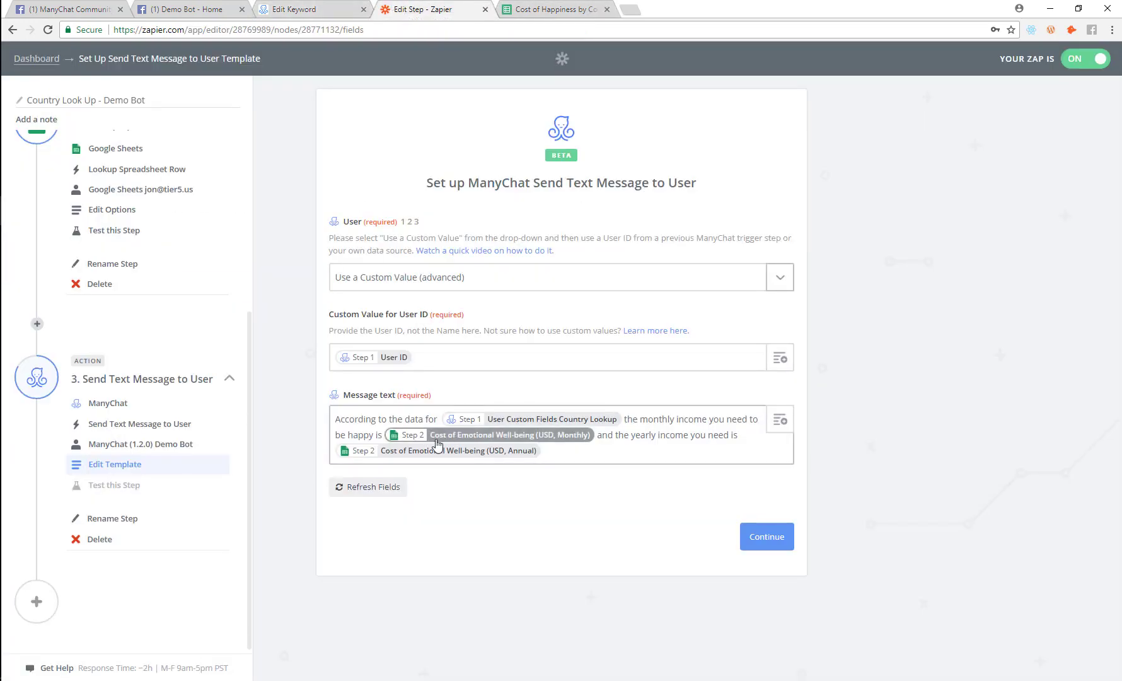
click(566, 9)
click(287, 168)
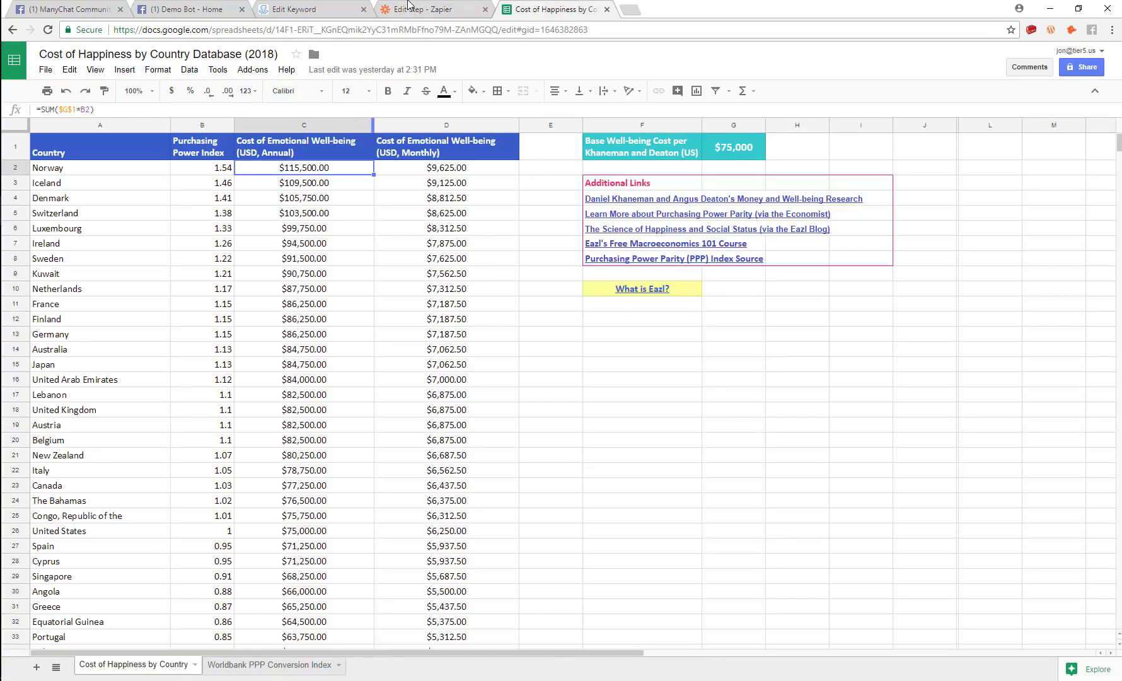
click(388, 7)
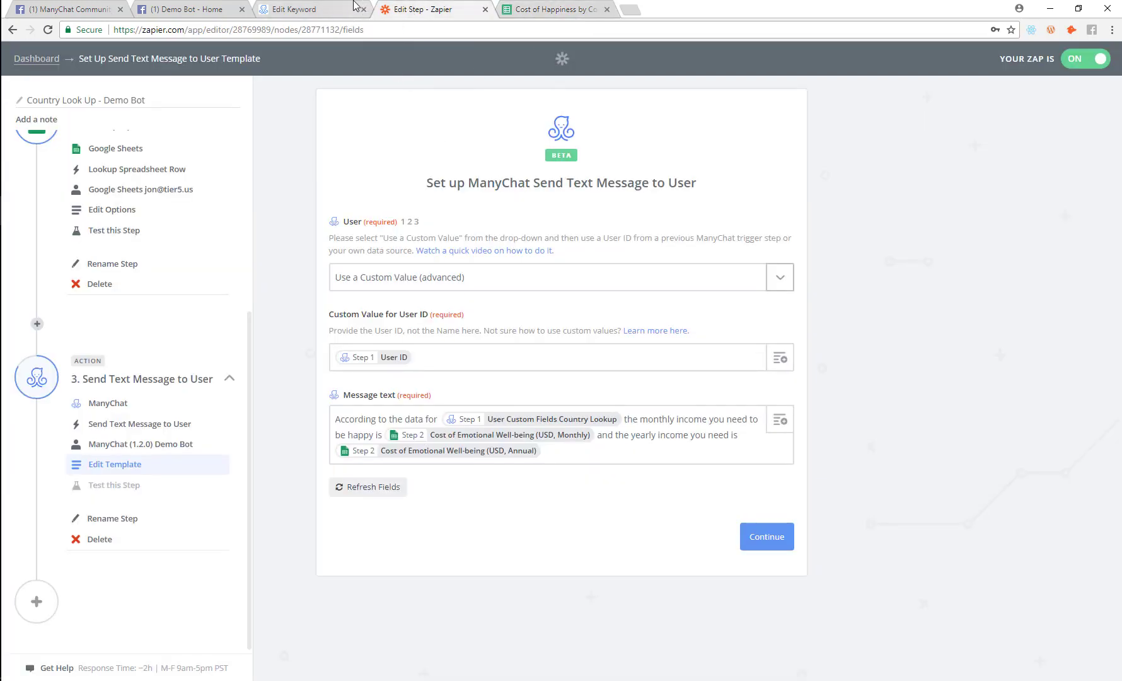
Confirm the ManyChat answer is stored in country-lookup, then return to Zapier's message step
click(301, 5)
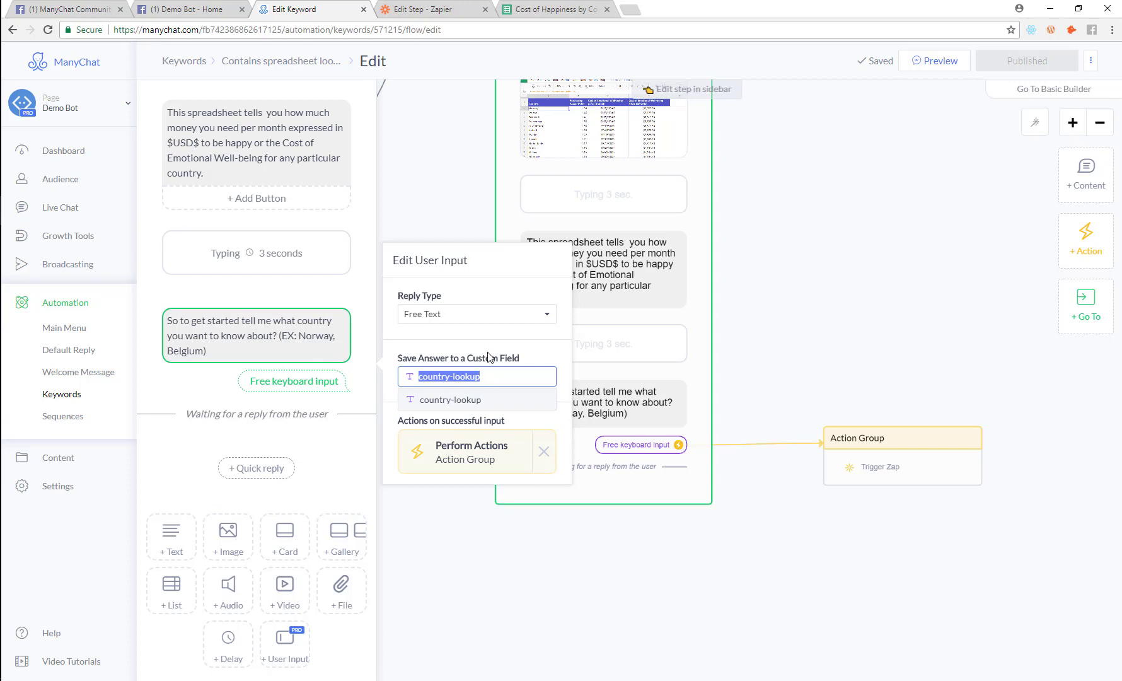
click(492, 400)
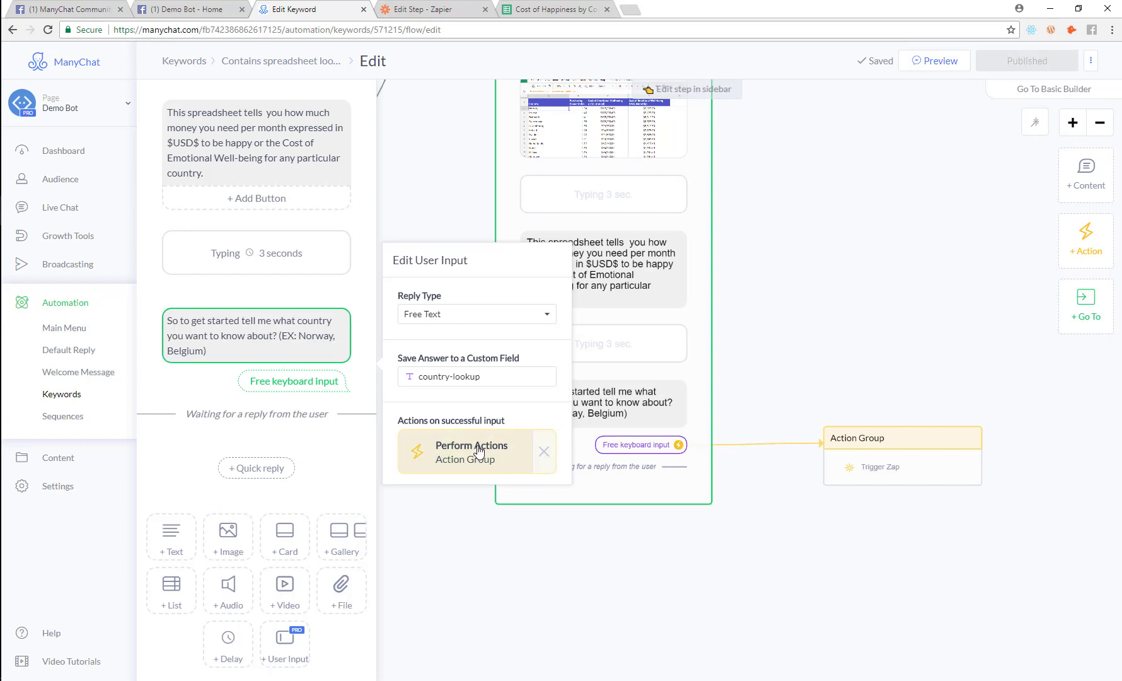
click(416, 8)
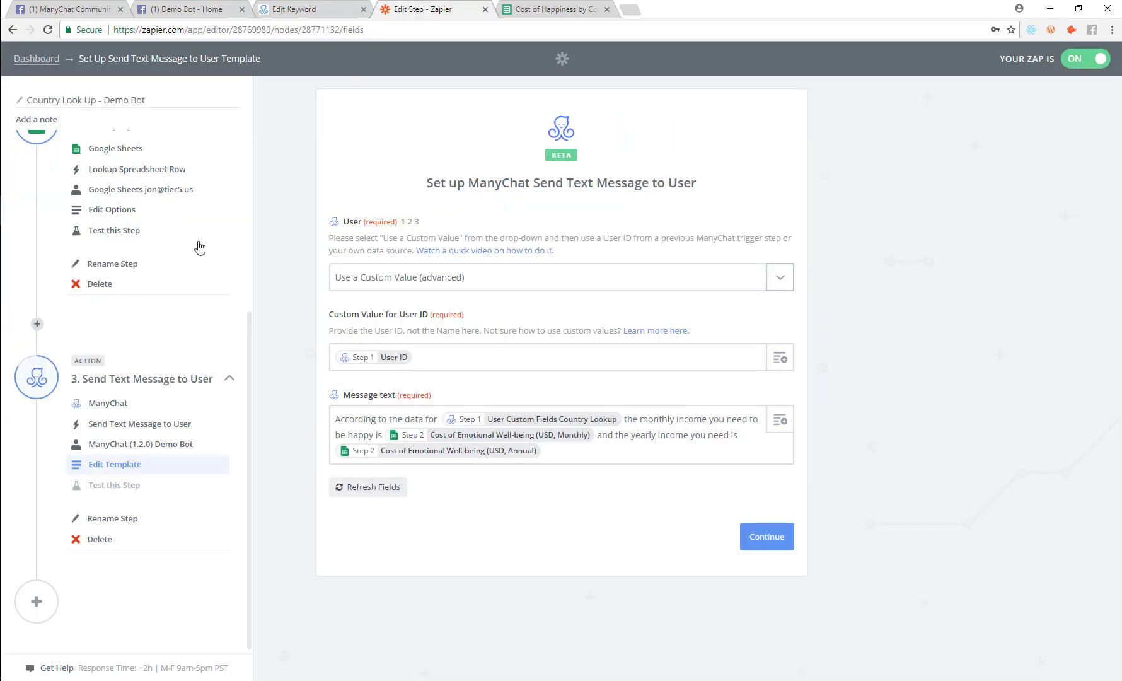
Confirm the trigger step's event stays set to country-lookup
click(112, 229)
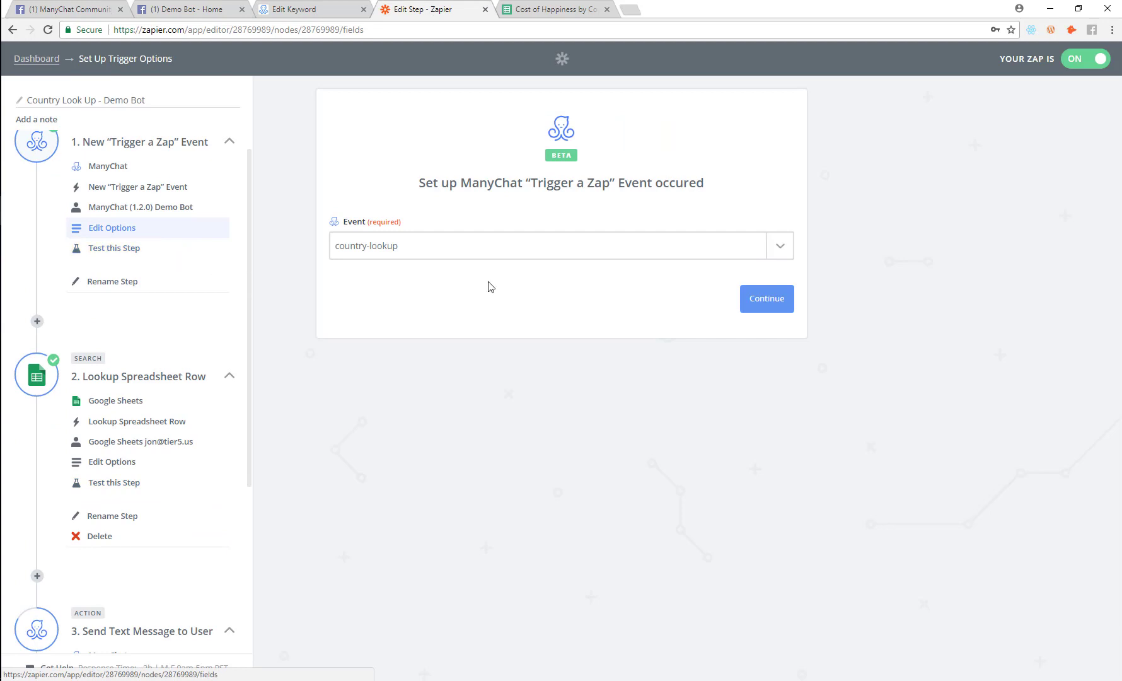
click(439, 253)
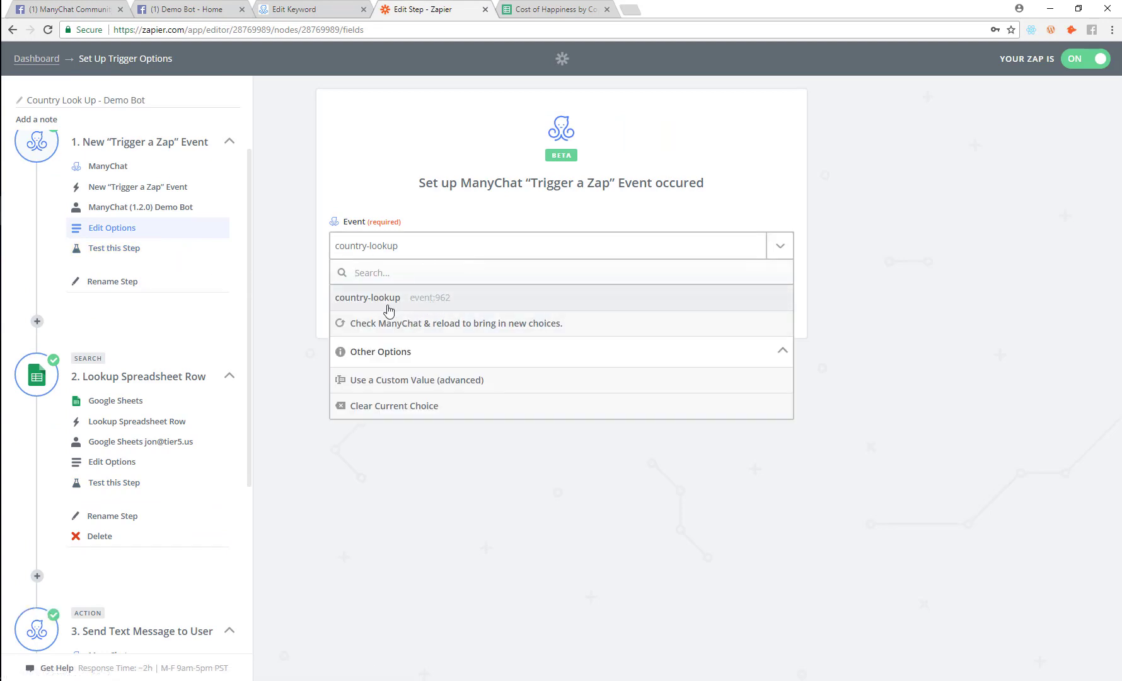
click(488, 300)
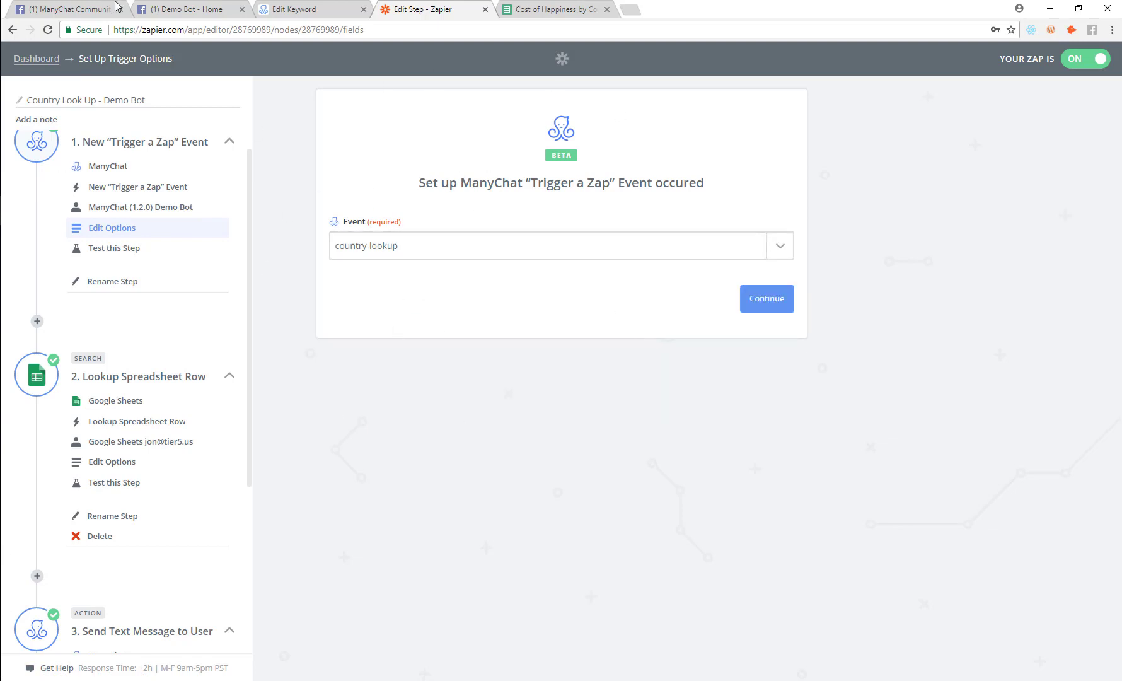
scroll(117, 404, down, 4)
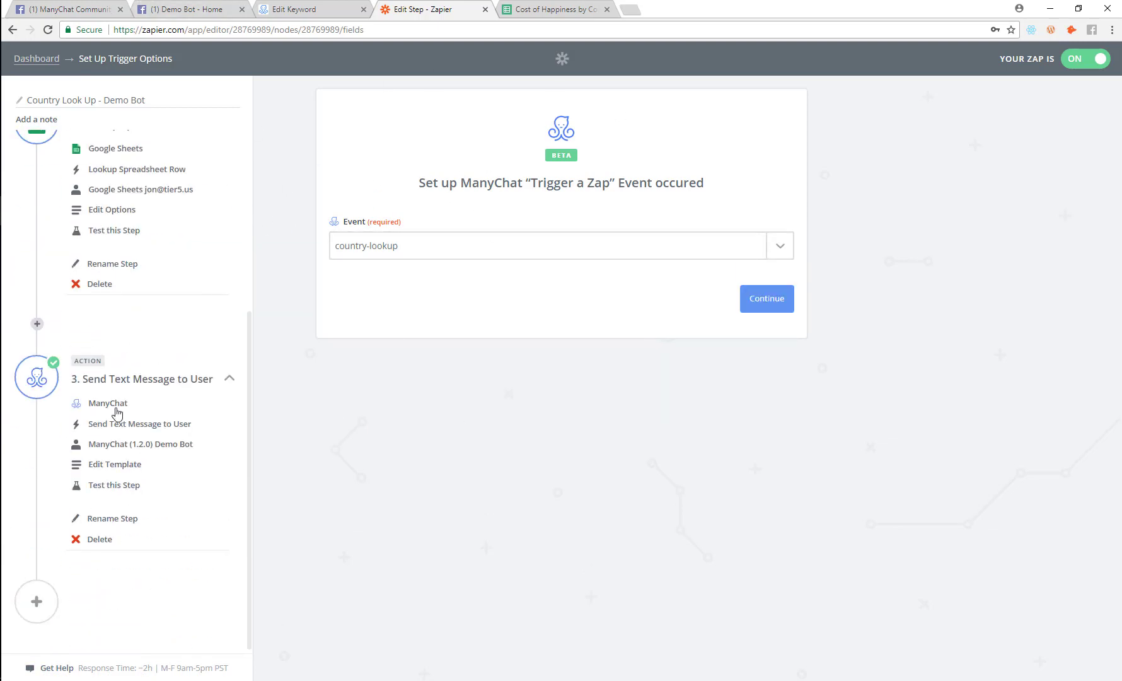
scroll(115, 328, up, 3)
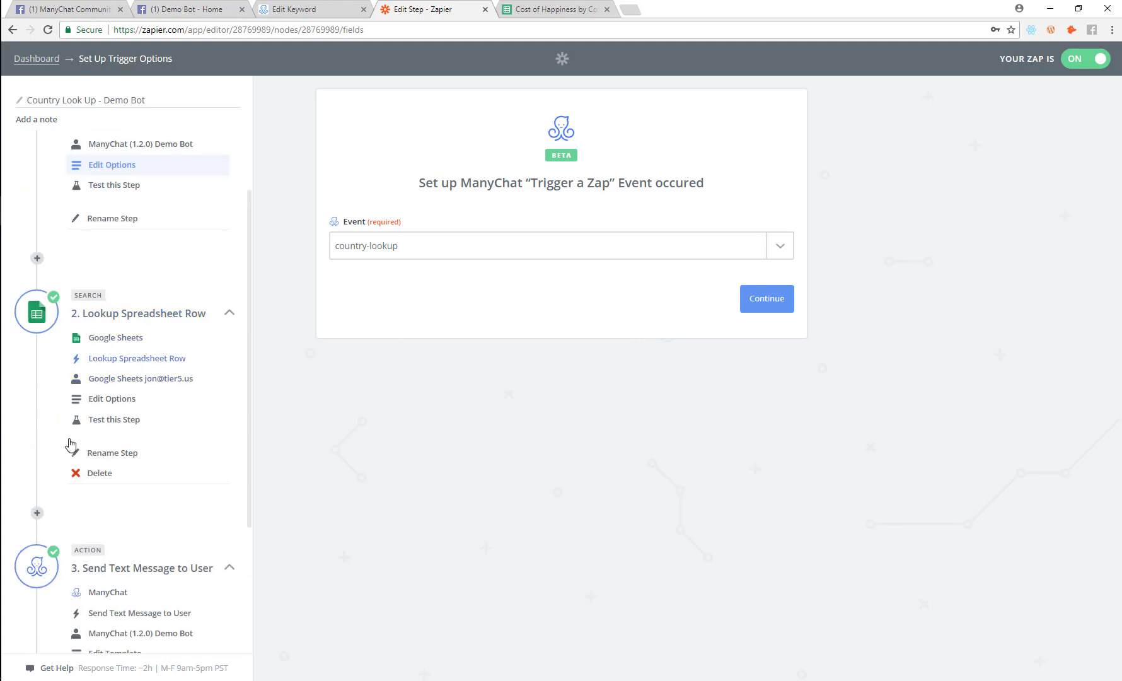
Review the spreadsheet lookup step and the Send Text Message template again
click(108, 399)
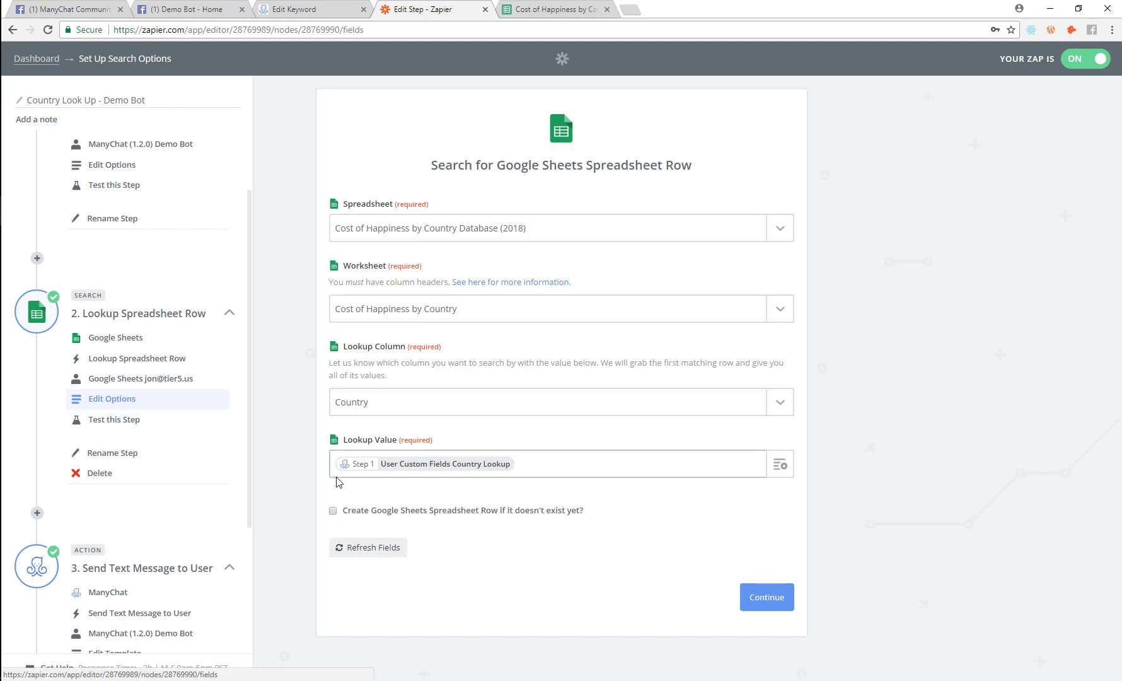
scroll(149, 537, down, 3)
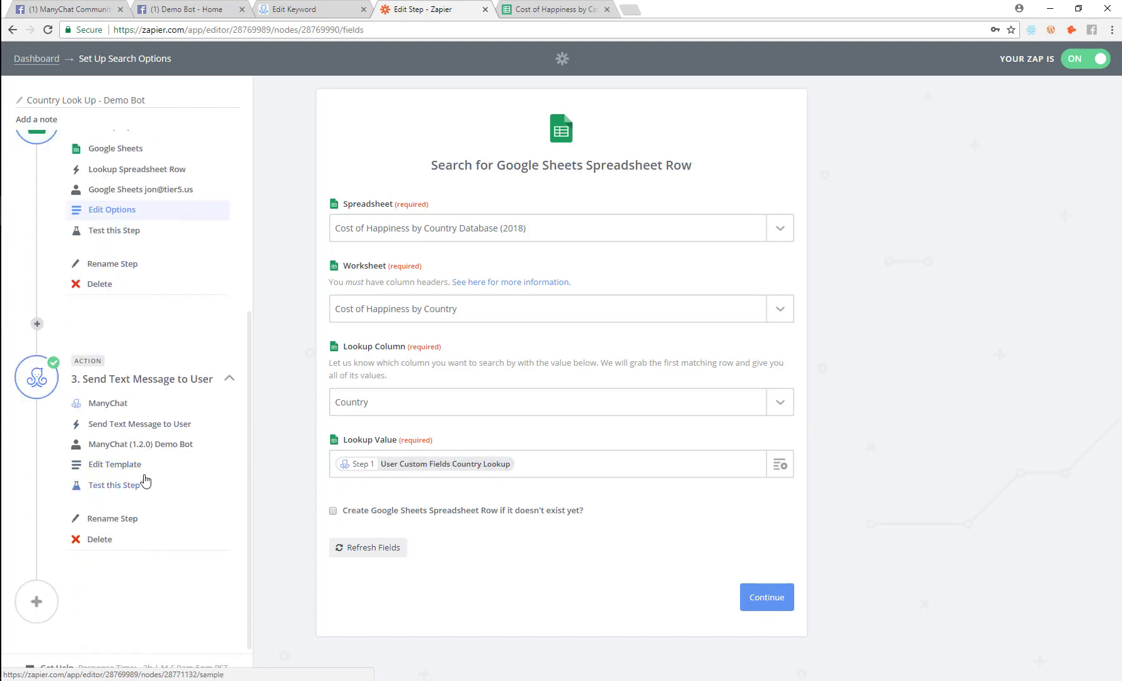
click(125, 471)
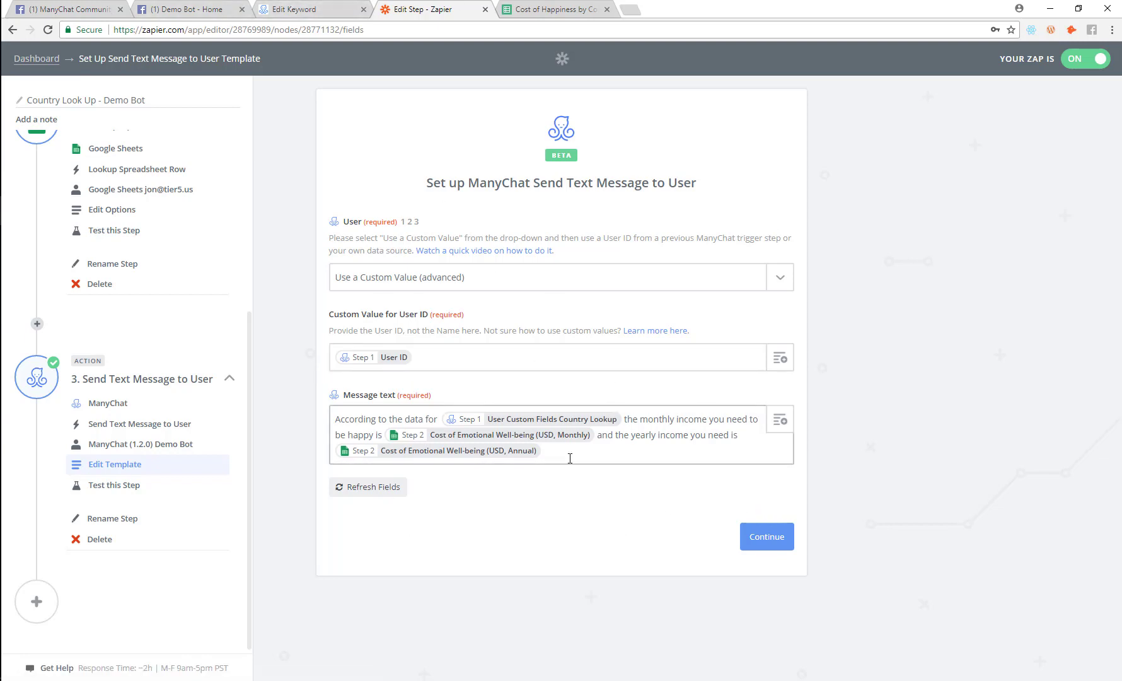
Highlight the bot's Iceland reply of $9,125.00 monthly and $109,500.00 yearly in Messenger
click(181, 5)
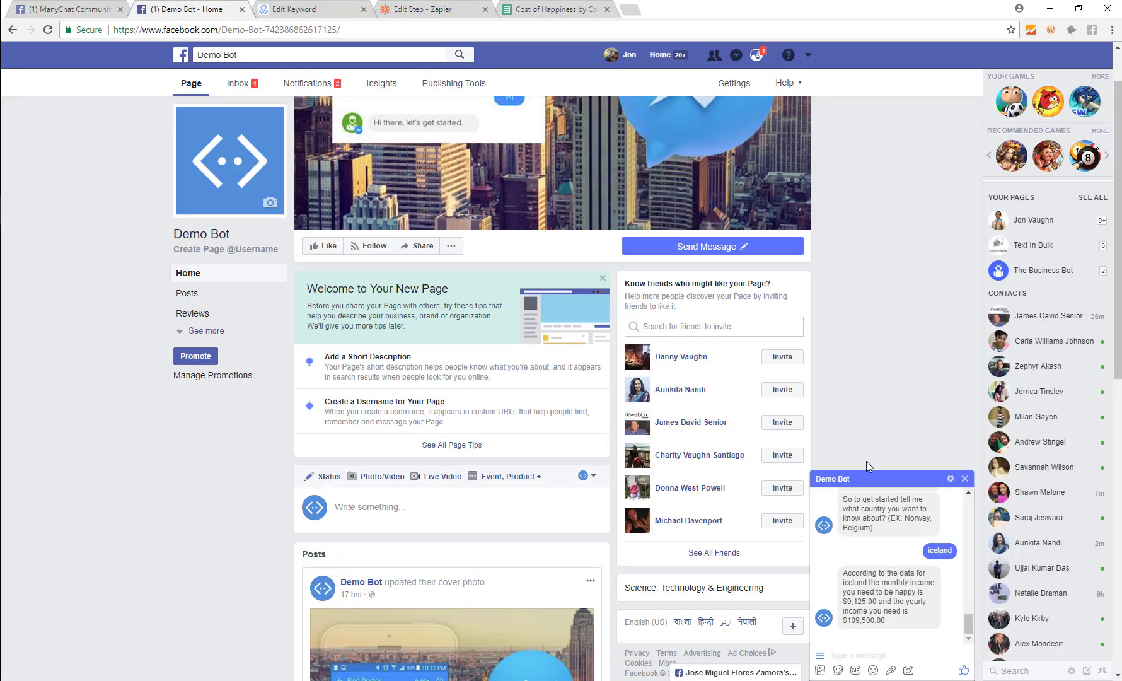
drag(886, 622, 853, 575)
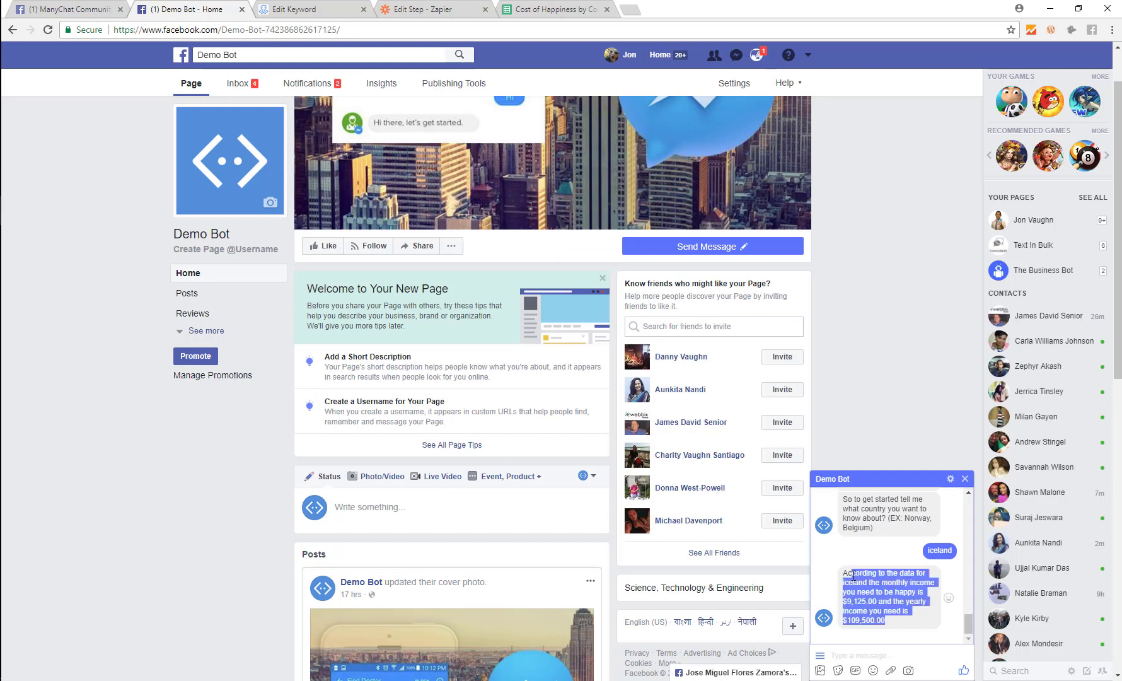
click(814, 406)
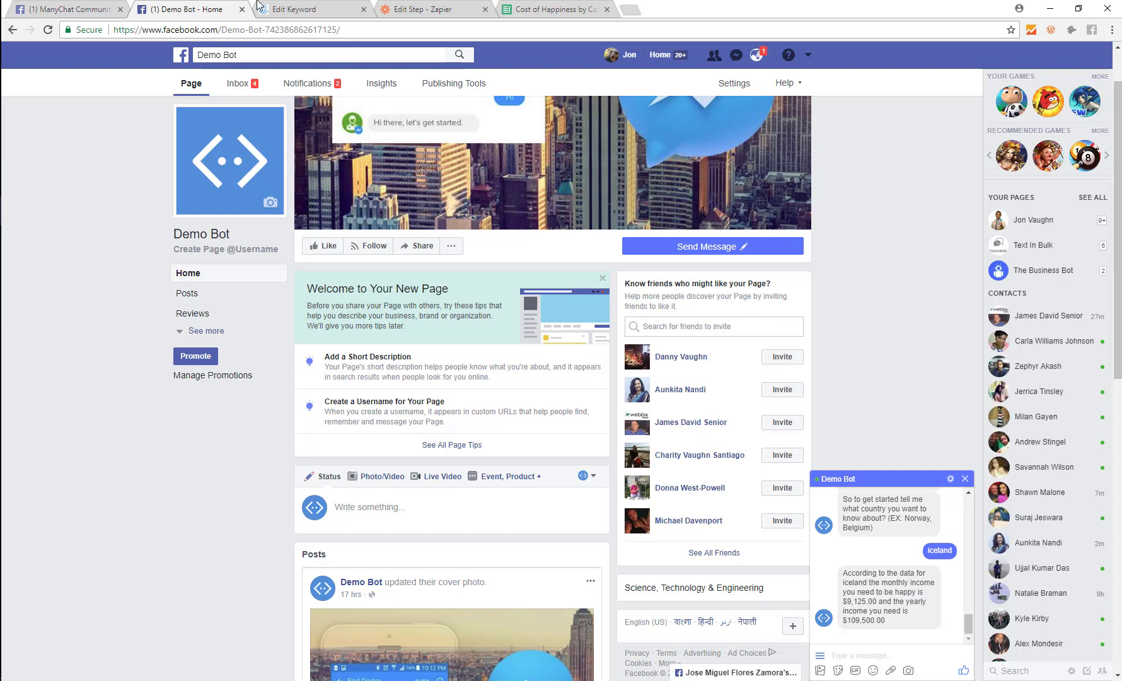
click(294, 8)
Point out Send Message #2's VIDEO LINK GOES HERE placeholder, then open the Welcome Message flow
click(573, 590)
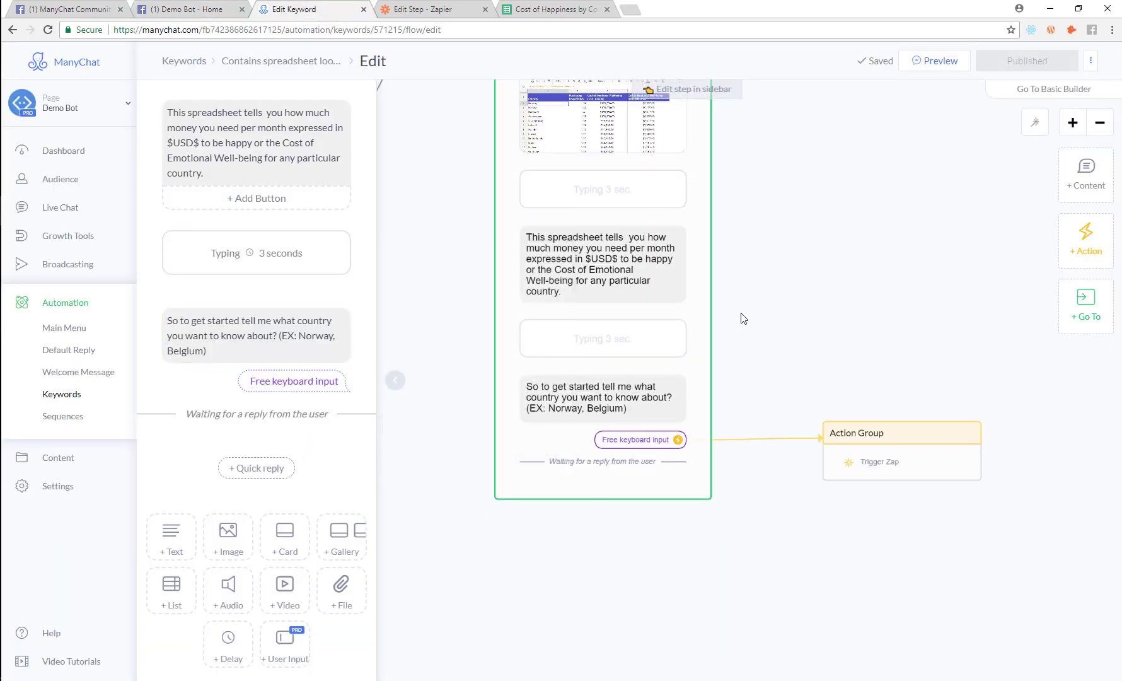
scroll(742, 317, down, 5)
drag(626, 507, 809, 446)
scroll(689, 363, up, 5)
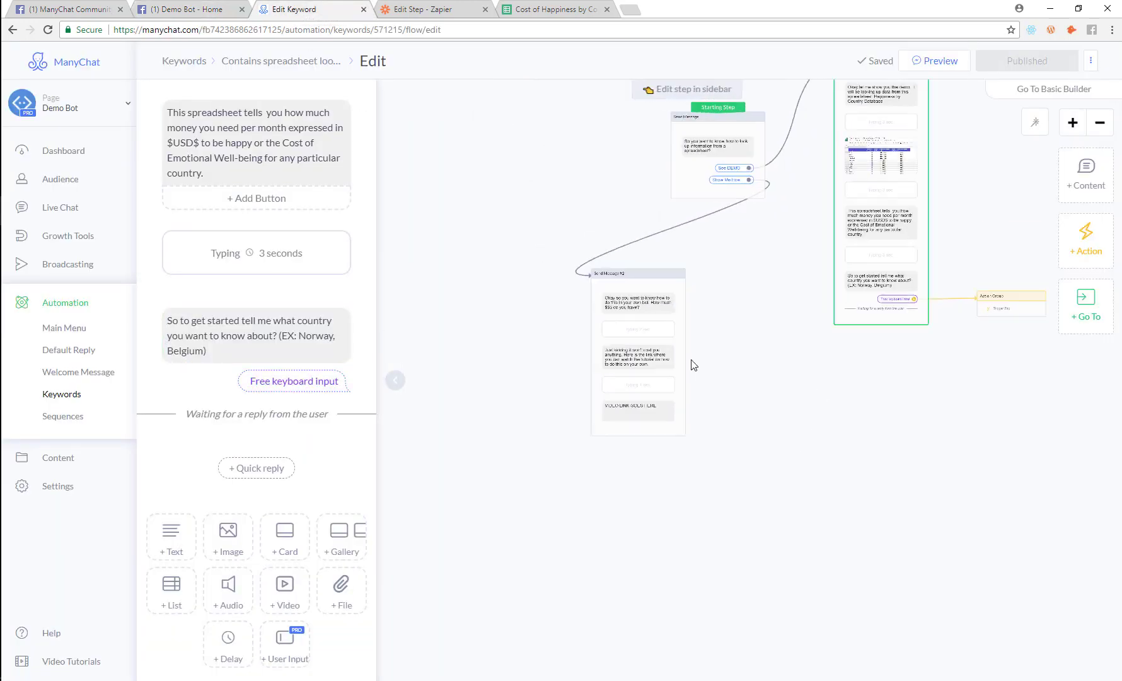
click(587, 500)
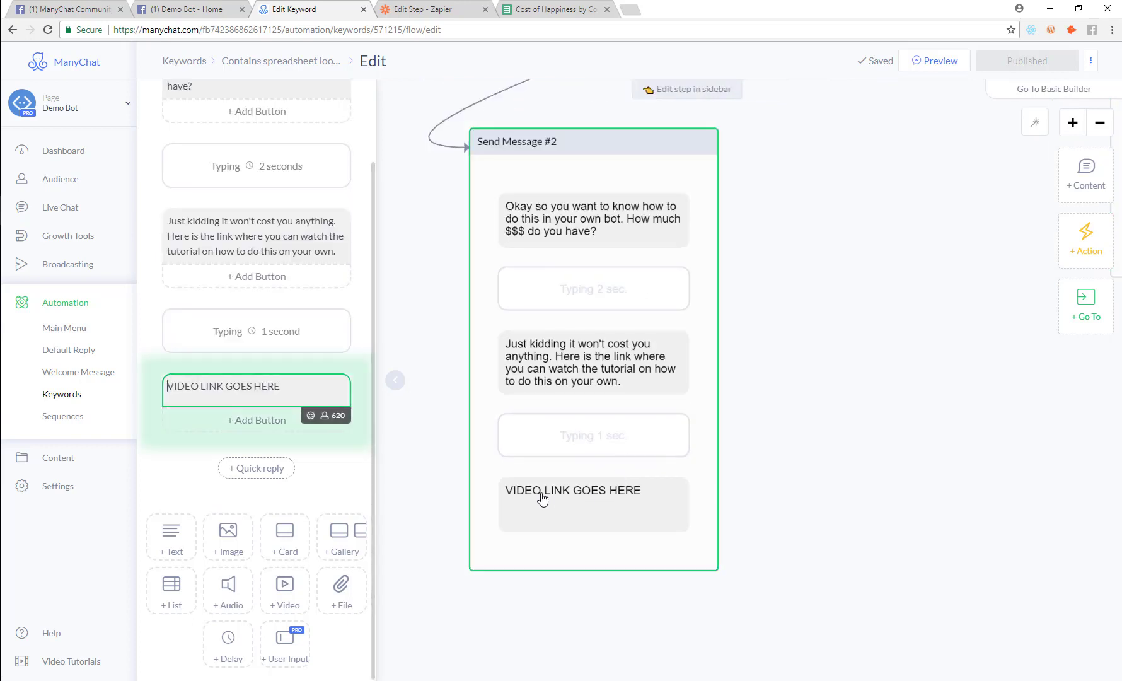
drag(284, 386, 135, 389)
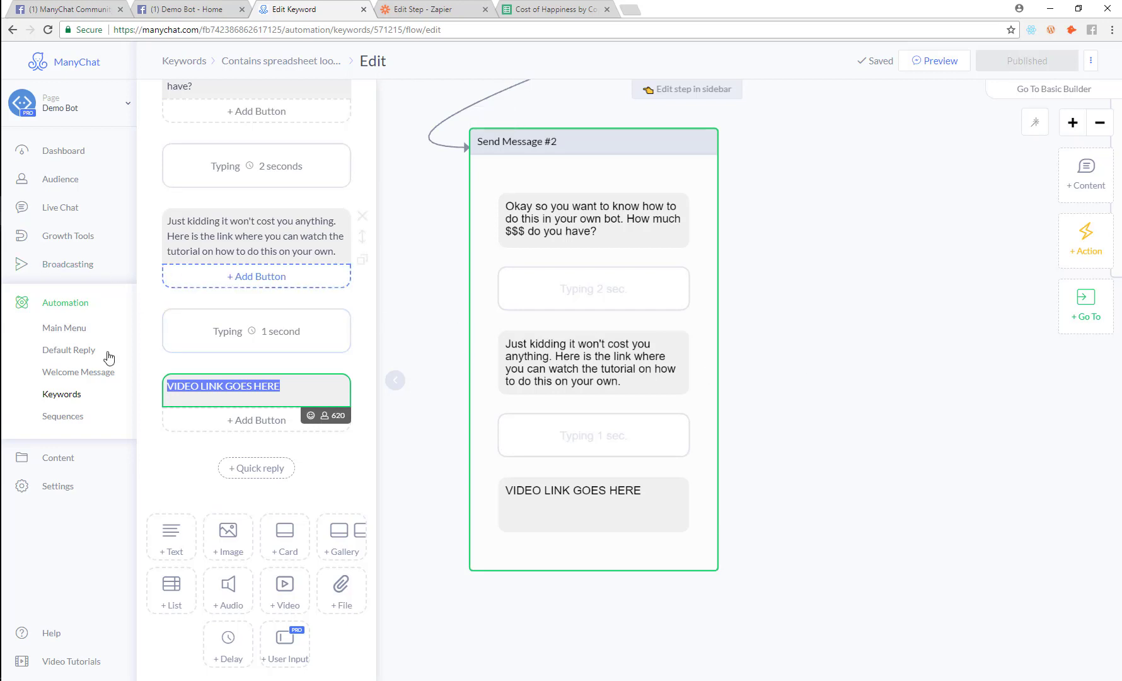
click(60, 339)
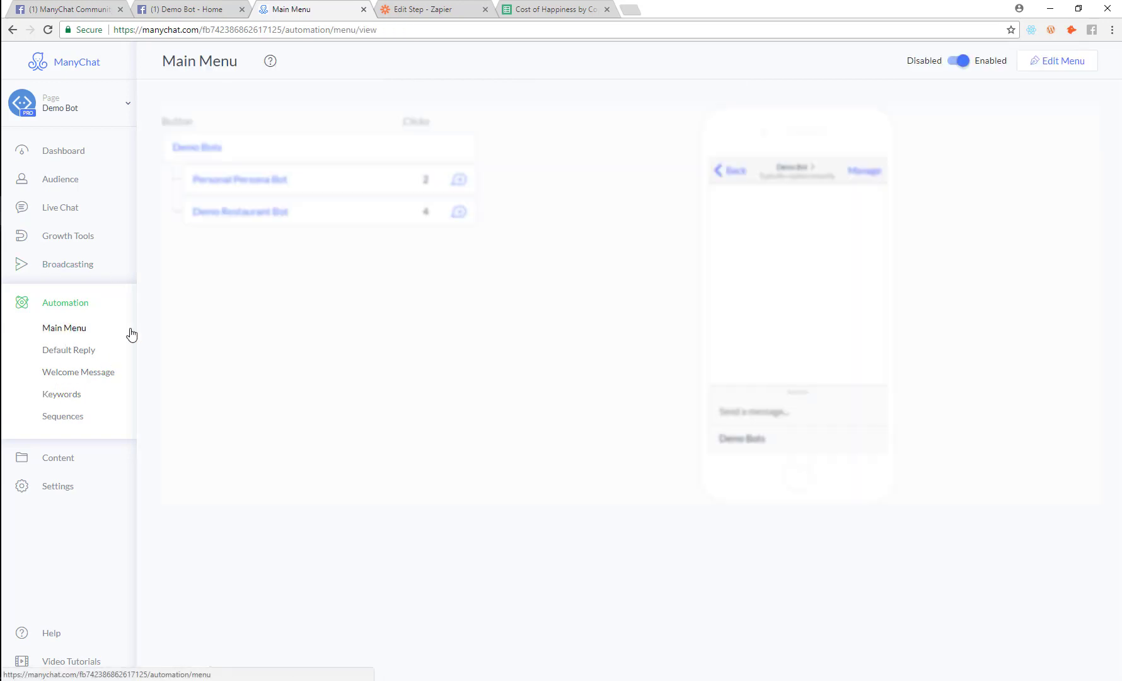
click(77, 372)
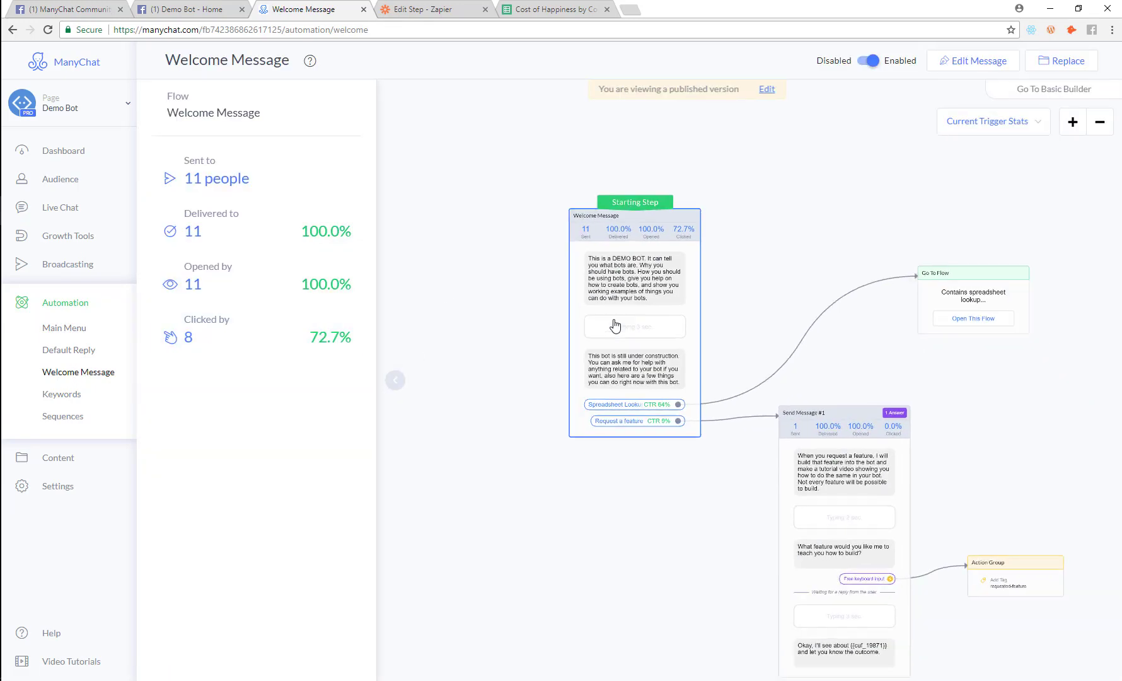